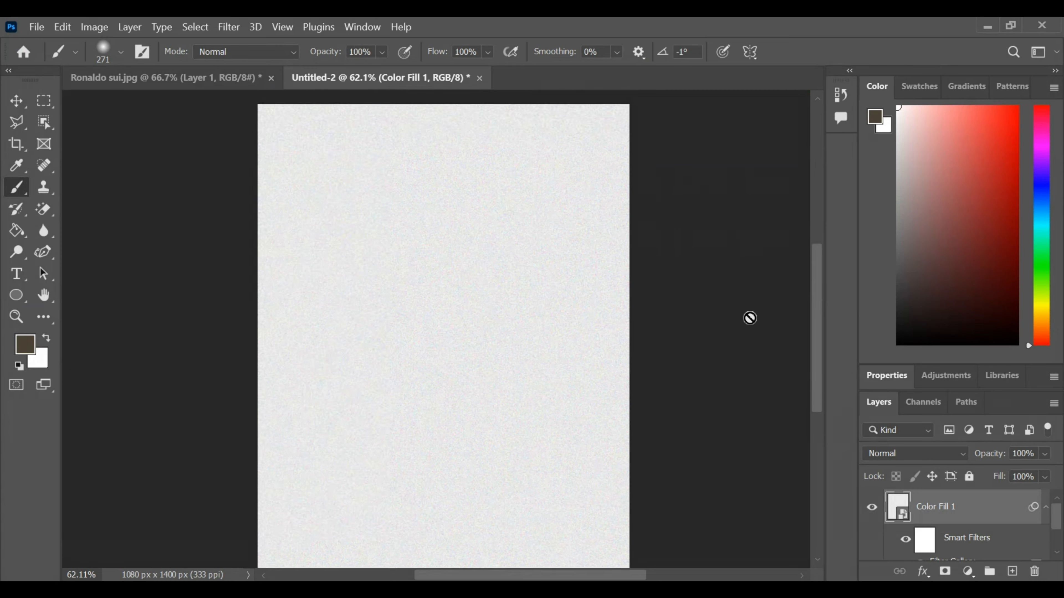
Step: Place the fans-1-720x480 image from the Downloads folder into the textured poster document
scroll(661, 276, down, 2)
drag(473, 248, 454, 273)
scroll(465, 264, down, 1)
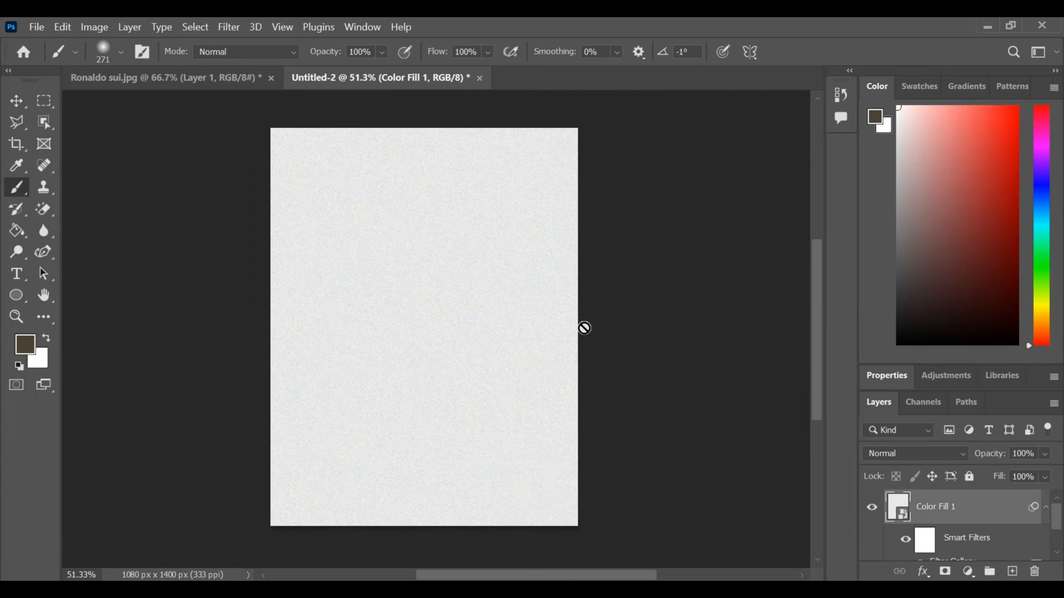
key(alt+Tab)
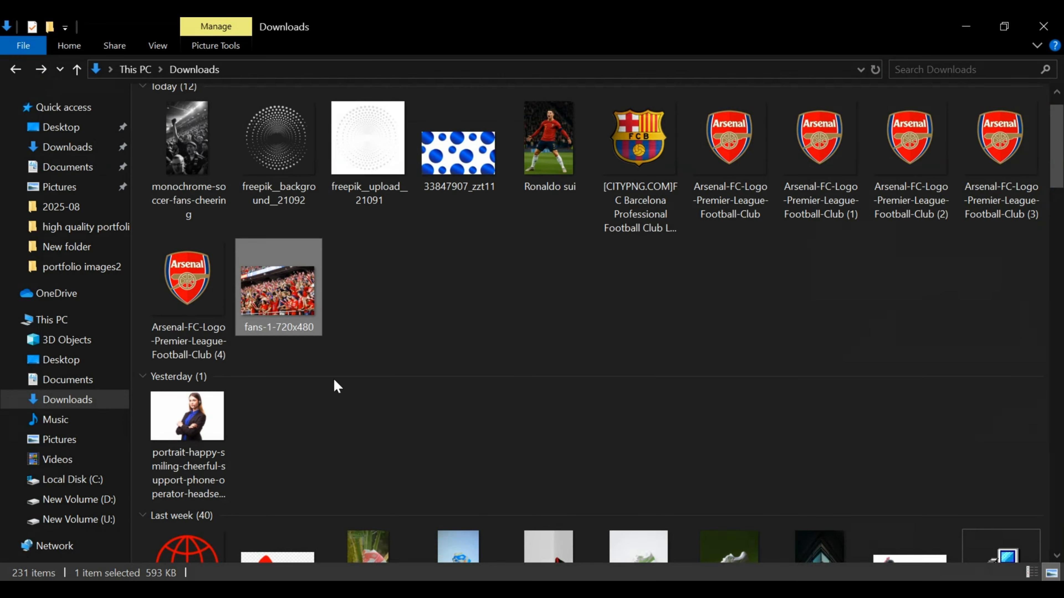
drag(280, 293, 470, 343)
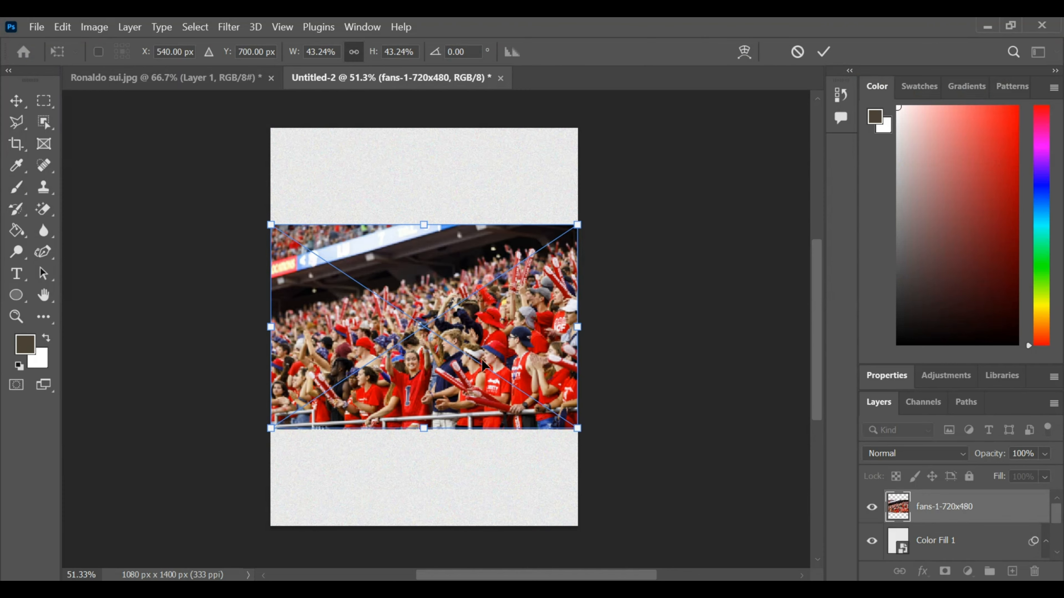
Step: Enlarge the placed crowd photo and position it over the upper-right part of the canvas
drag(418, 380, 543, 367)
mouse_move(535, 327)
mouse_down()
mouse_move(552, 344)
mouse_move(544, 325)
mouse_up()
click(824, 52)
key(b)
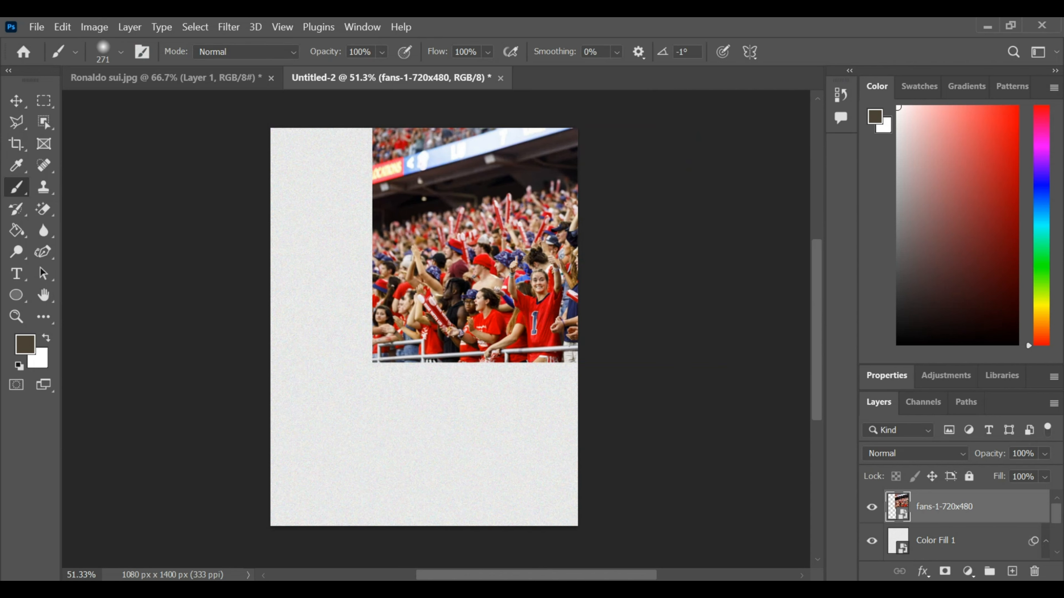
Step: Add a Black & White adjustment layer with the Default preset above the crowd photo
click(967, 572)
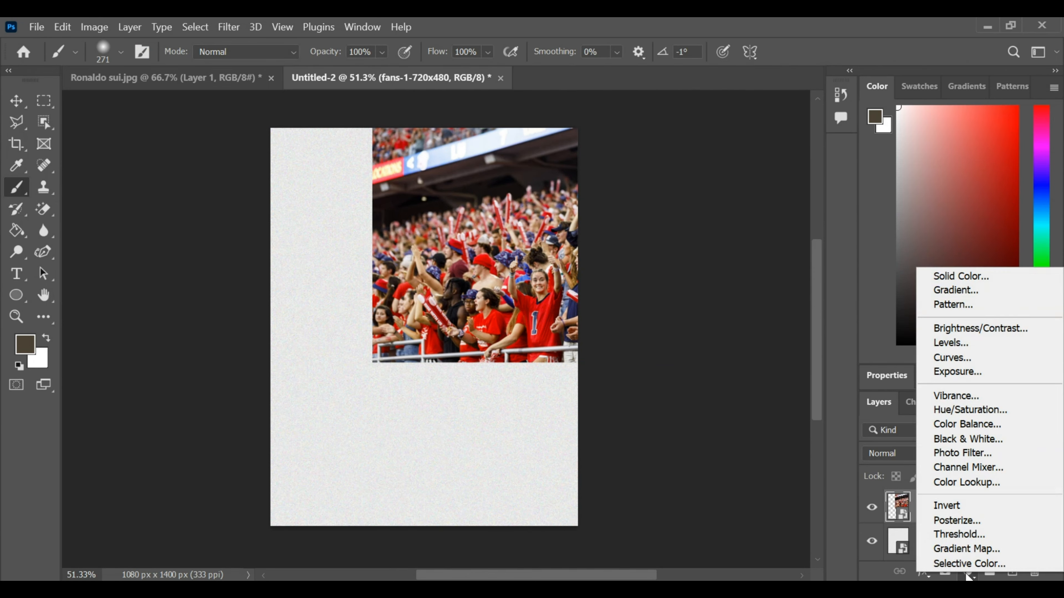
click(985, 439)
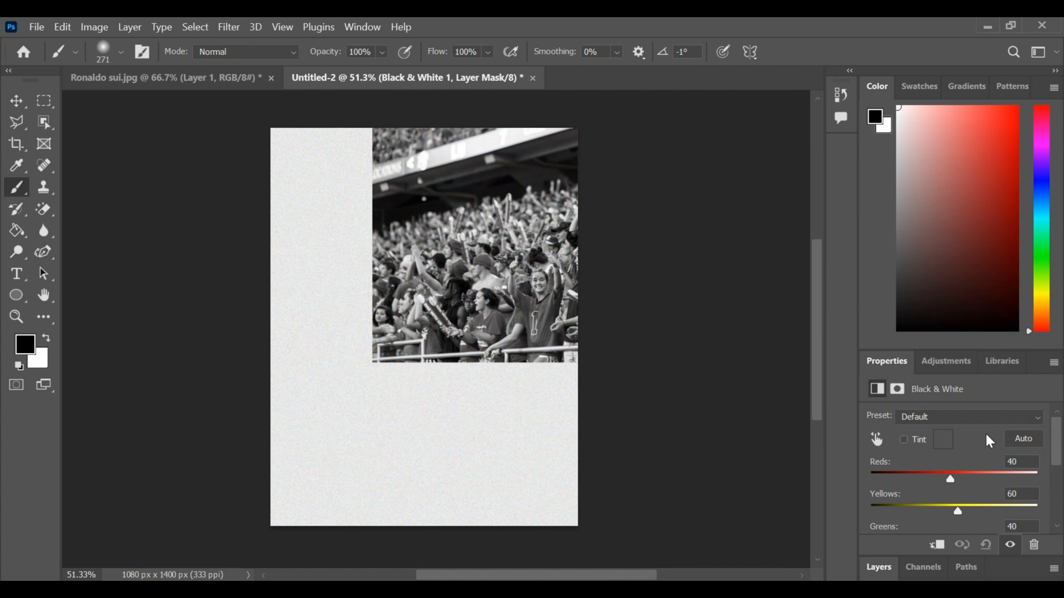
click(878, 567)
Step: Add a layer mask to the crowd photo and paint it black along the left and lower edges with a soft brush
click(954, 545)
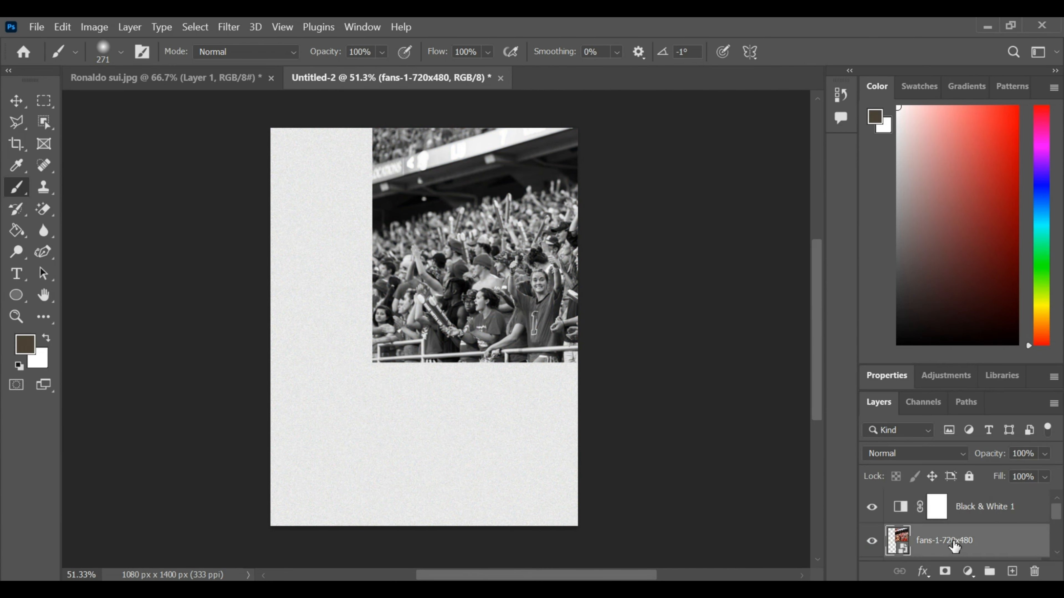
click(944, 571)
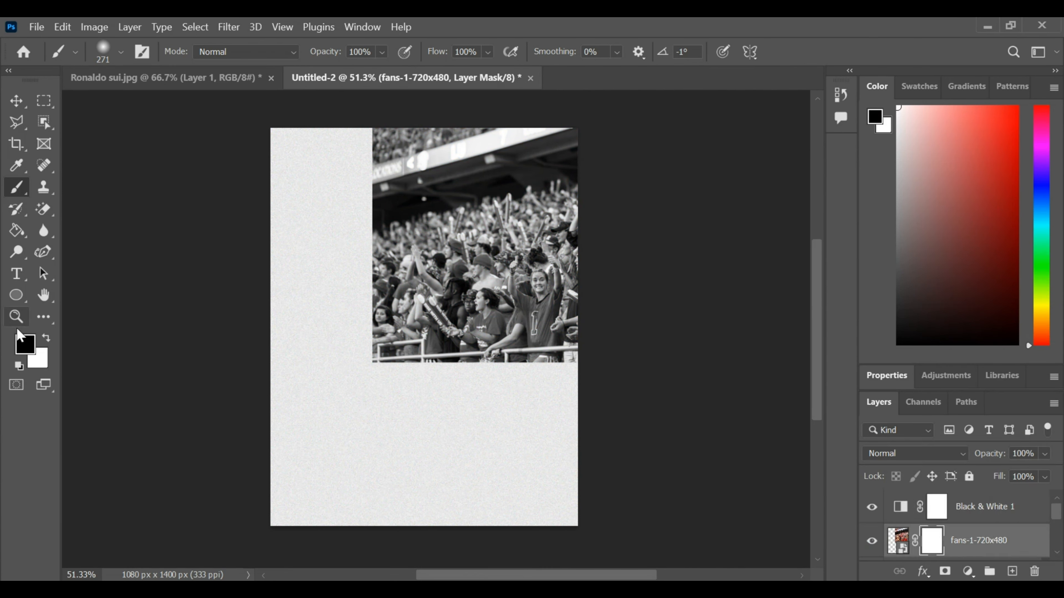
mouse_move(336, 351)
mouse_down()
mouse_move(499, 375)
mouse_move(352, 311)
mouse_move(321, 183)
mouse_move(328, 159)
mouse_move(327, 228)
mouse_move(333, 144)
mouse_move(370, 330)
mouse_move(551, 359)
mouse_move(404, 342)
mouse_move(321, 156)
mouse_move(291, 205)
mouse_move(524, 371)
mouse_up()
Step: Set the crowd photo layer's opacity to 21% and fade its left and lower edges further on the mask
click(1044, 454)
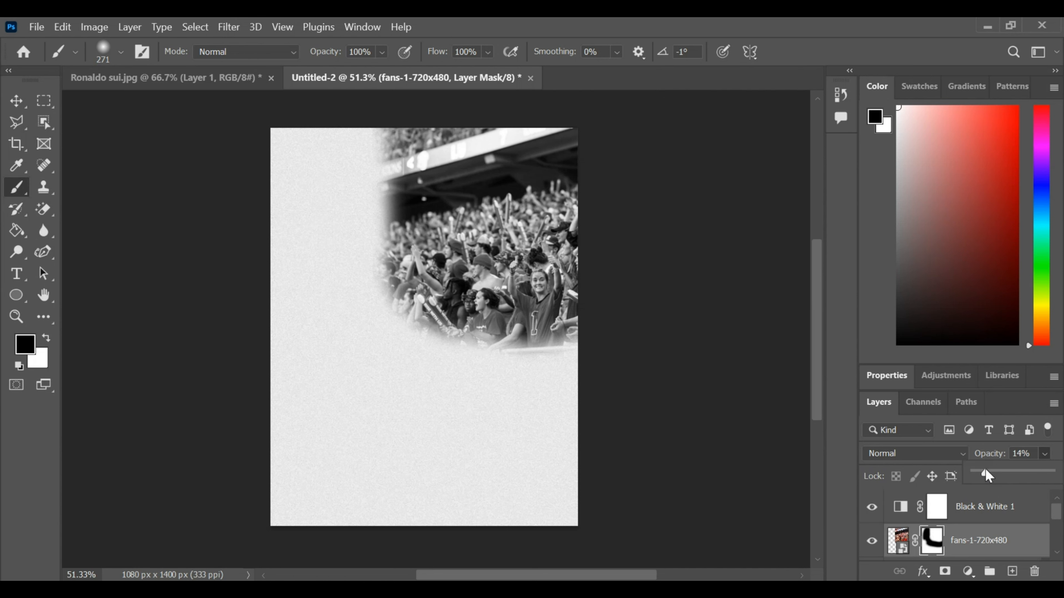
drag(999, 476, 992, 478)
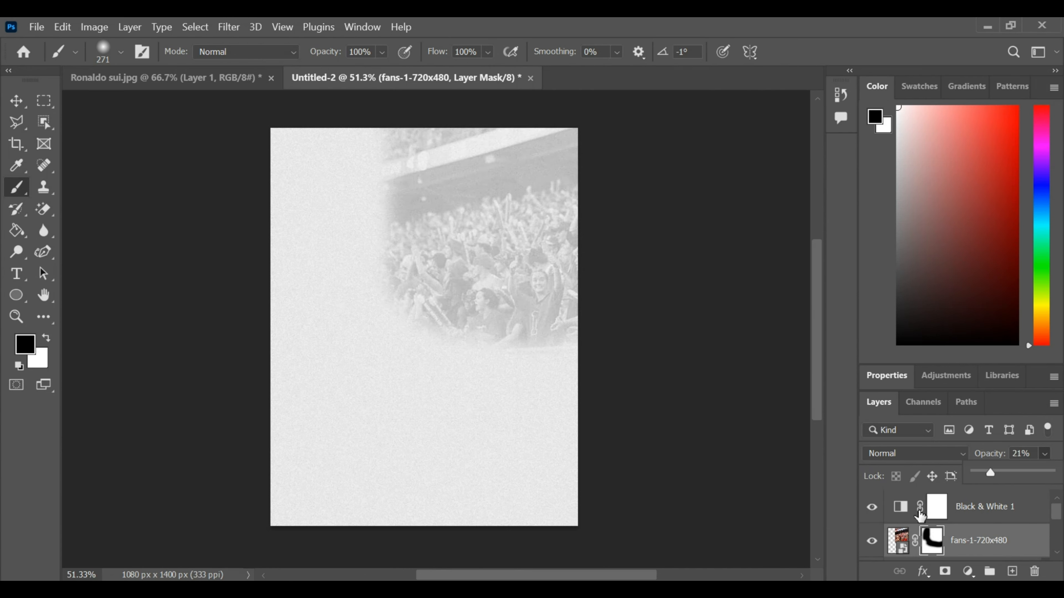
click(344, 120)
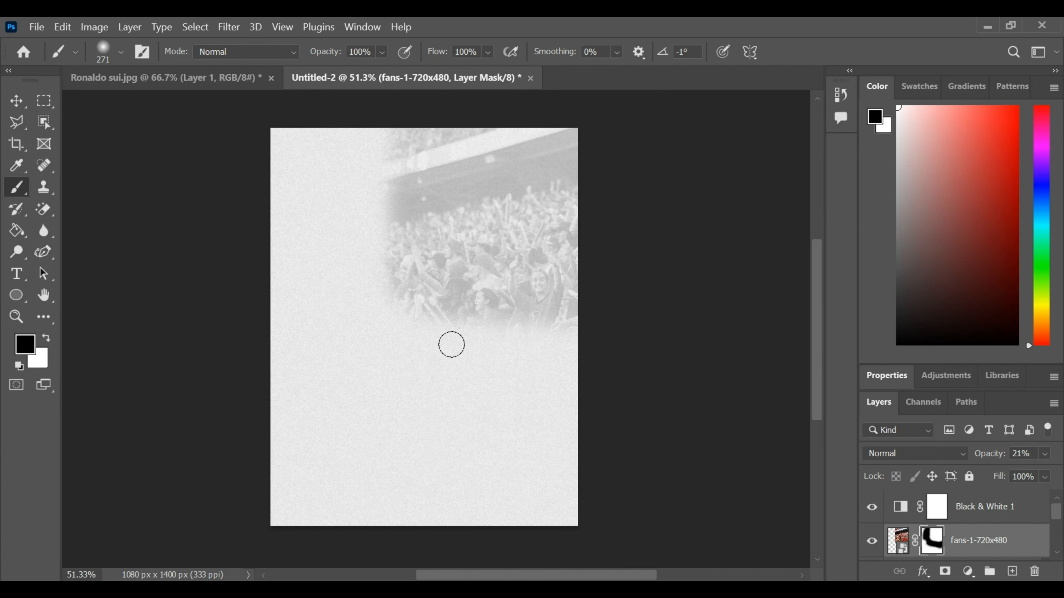
mouse_move(363, 265)
mouse_down()
mouse_move(393, 313)
mouse_move(498, 334)
mouse_up()
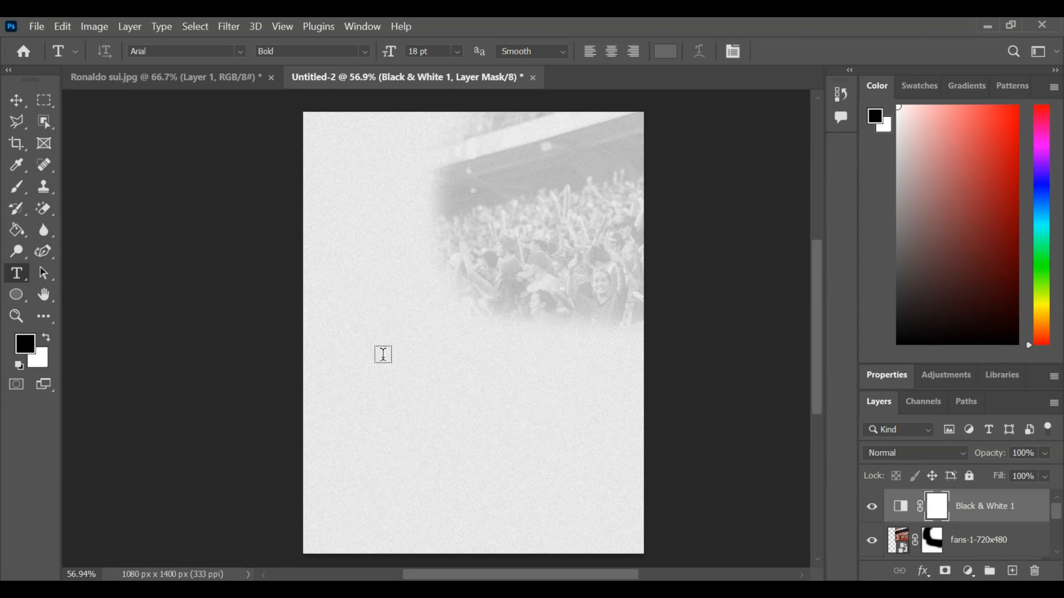
Step: Add a two-line text reading MATCH and DAY in Arial Bold 18 pt above the Black & White layer
click(382, 354)
key(BackSpace)
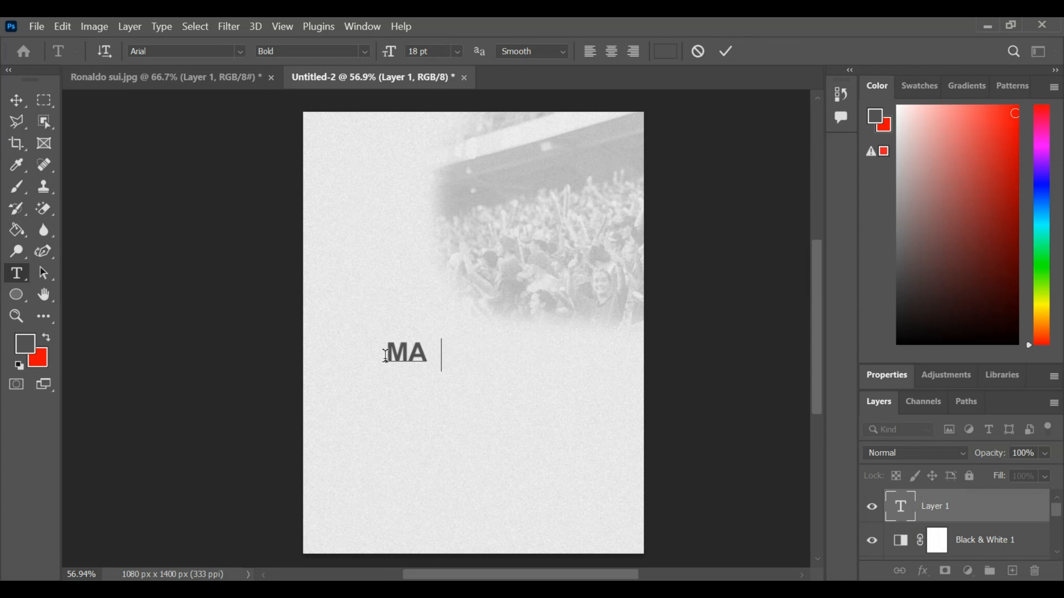
key(shift+Return)
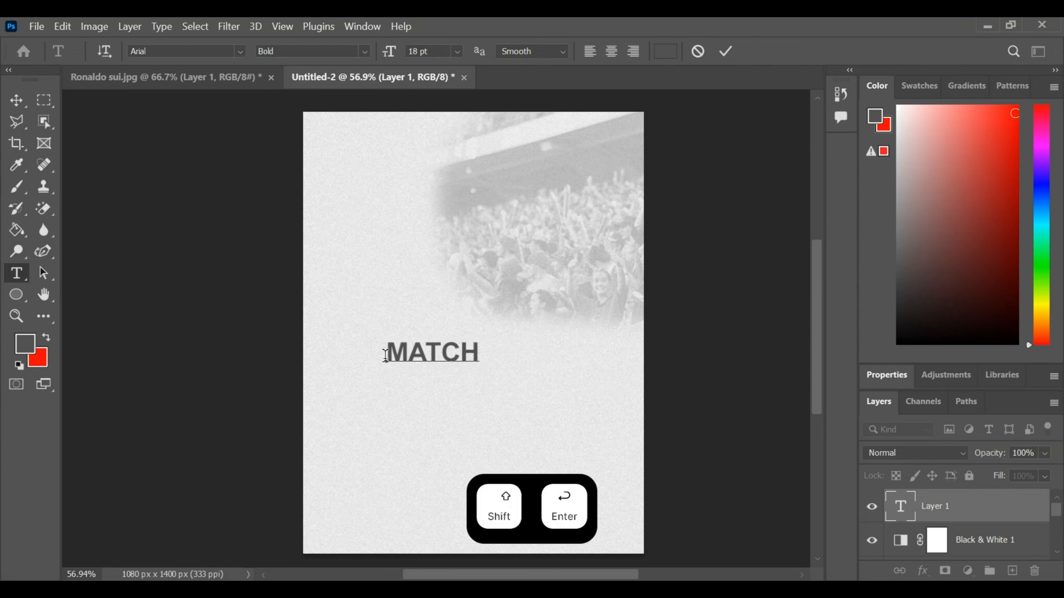
text(DAY)
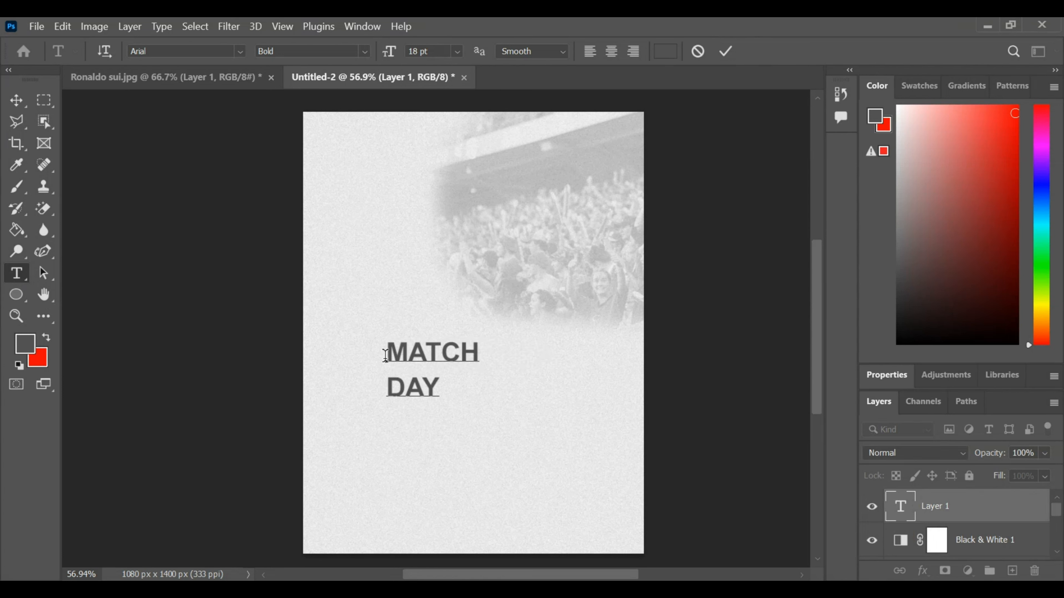
click(728, 51)
Step: Scale the MATCH DAY text to about 233% and place it centred horizontally below the crowd photo
key(ctrl+t)
drag(474, 400, 536, 435)
mouse_move(452, 364)
mouse_down()
mouse_move(458, 344)
mouse_move(458, 357)
mouse_up()
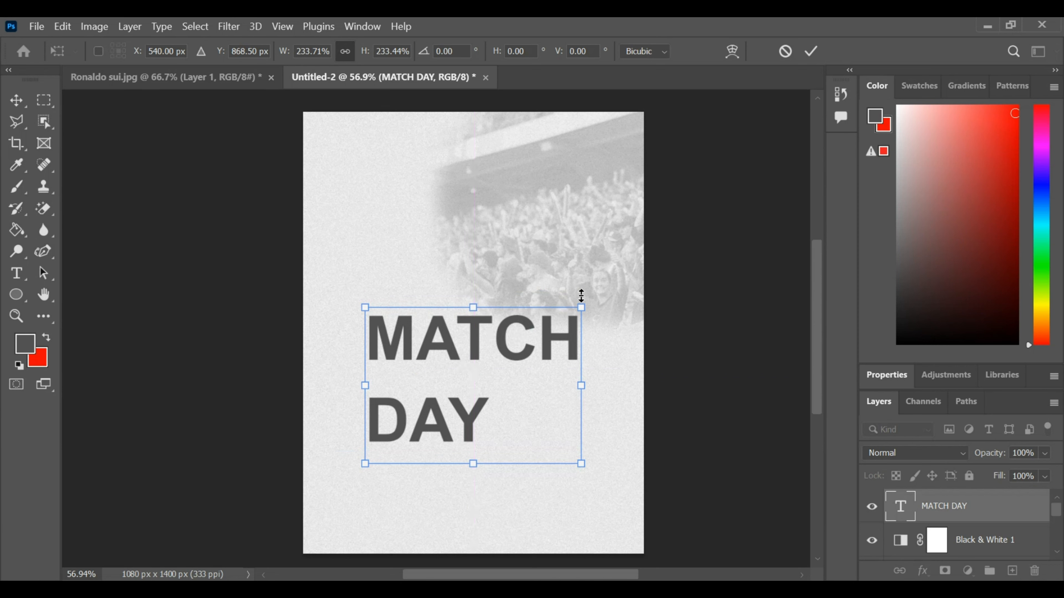
Step: Set the leading of the whole MATCH DAY text to 36 pt
click(17, 274)
drag(368, 335, 496, 409)
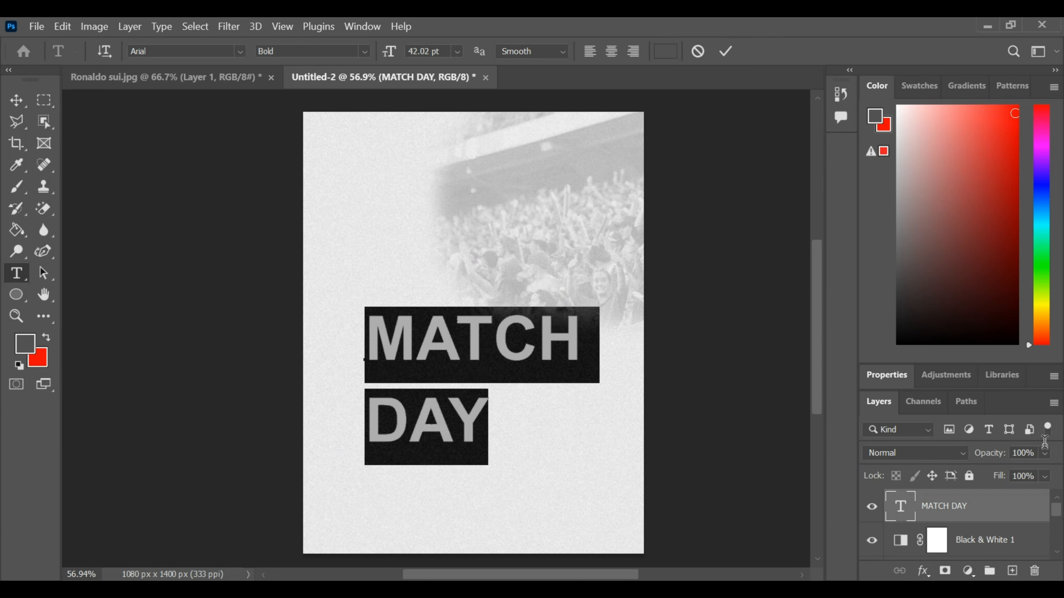
click(885, 378)
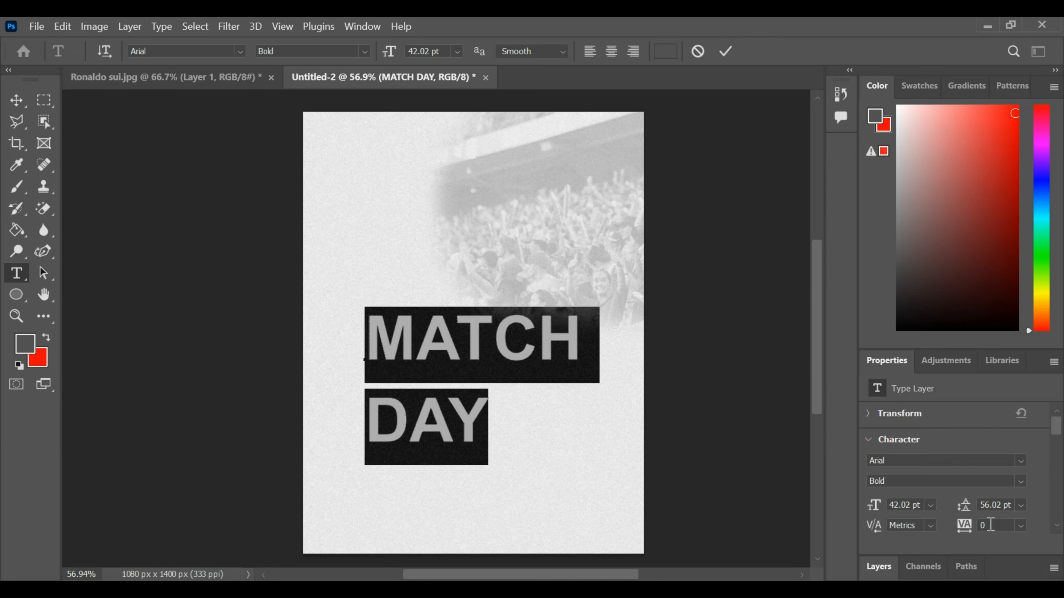
click(1021, 506)
click(1008, 468)
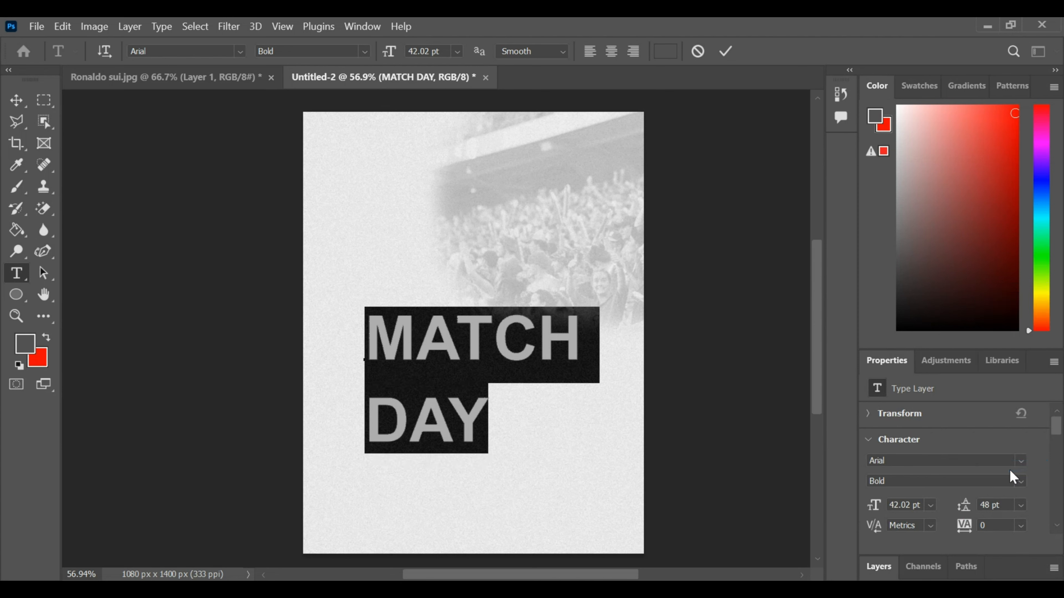
click(1021, 506)
click(1005, 407)
click(1022, 505)
click(1004, 432)
click(1022, 506)
click(1004, 444)
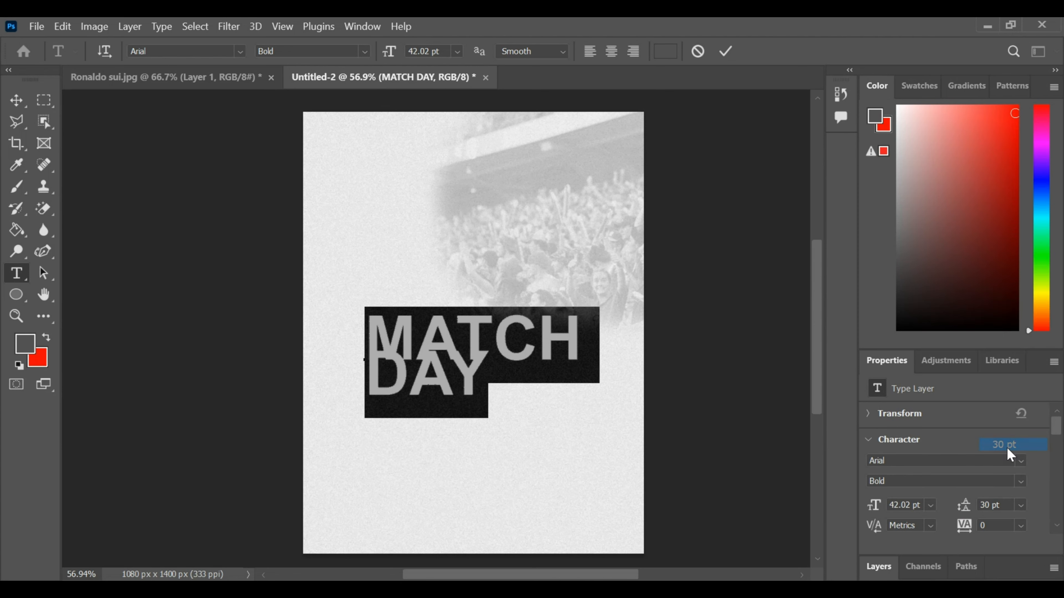
click(1020, 507)
click(1005, 457)
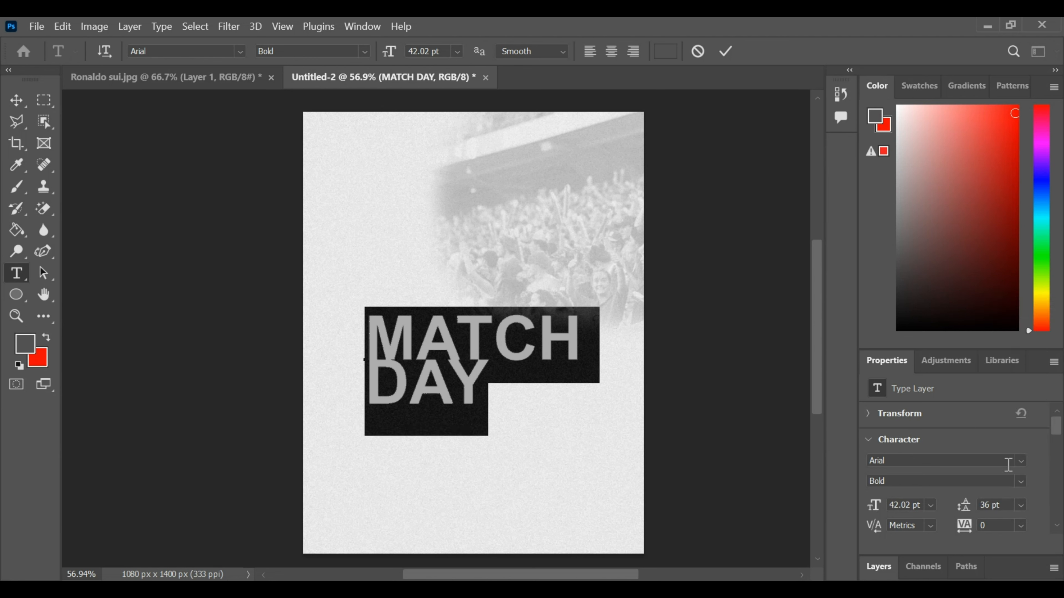
click(729, 57)
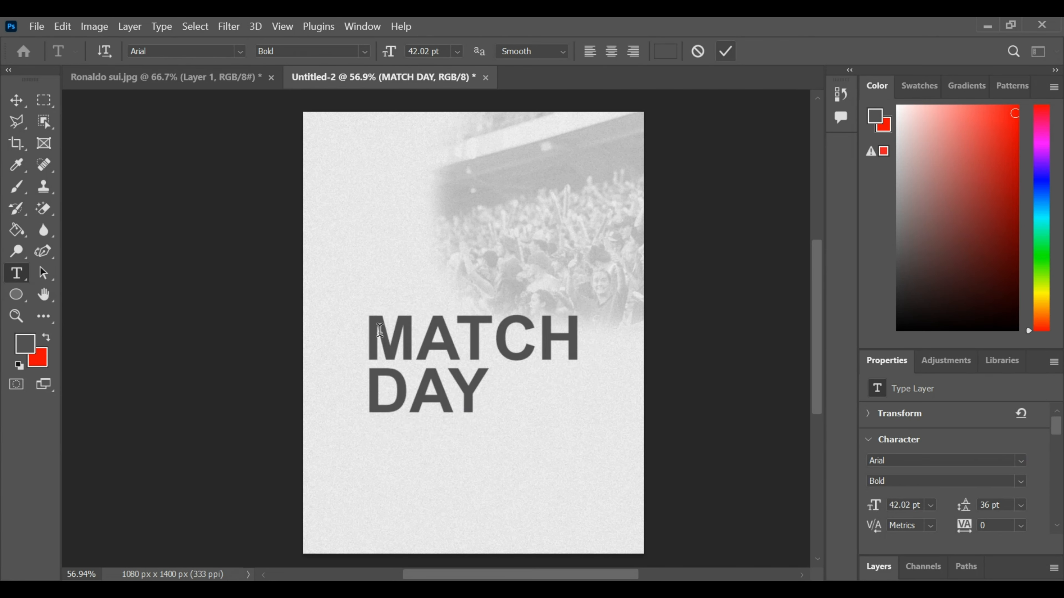
Step: Reduce the font size of the word MATCH to 23 pt so it roughly matches the width of DAY
drag(363, 335, 621, 310)
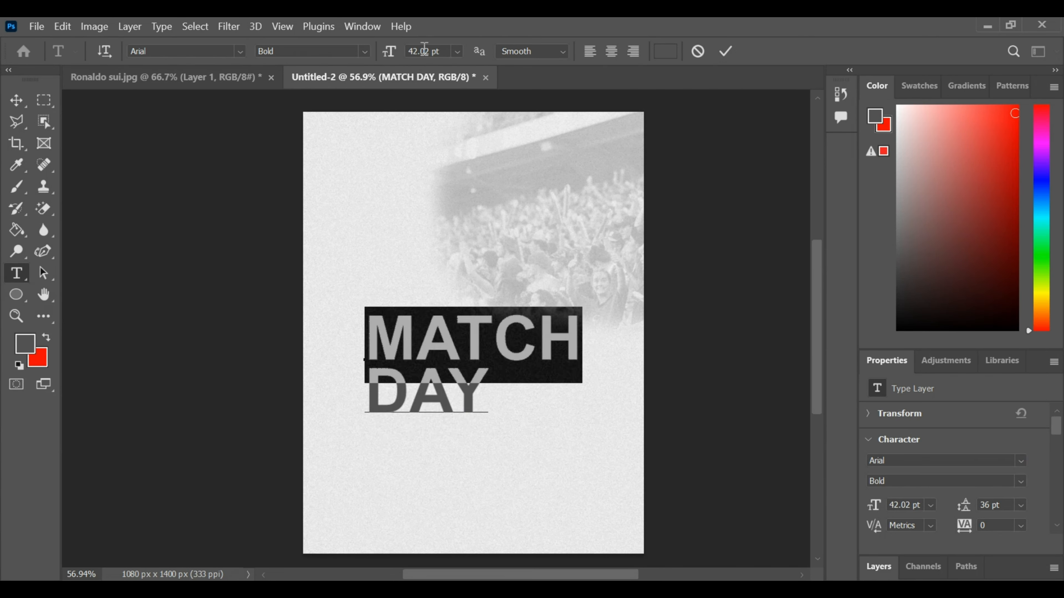
key(Down)
key(Down)
key(Down)
key(Down)
key(Down)
key(Down)
key(Down)
key(Down)
key(Down)
key(Down)
key(Down)
key(Down)
key(Down)
key(Down)
key(Down)
key(Down)
key(Down)
key(Down)
key(Down)
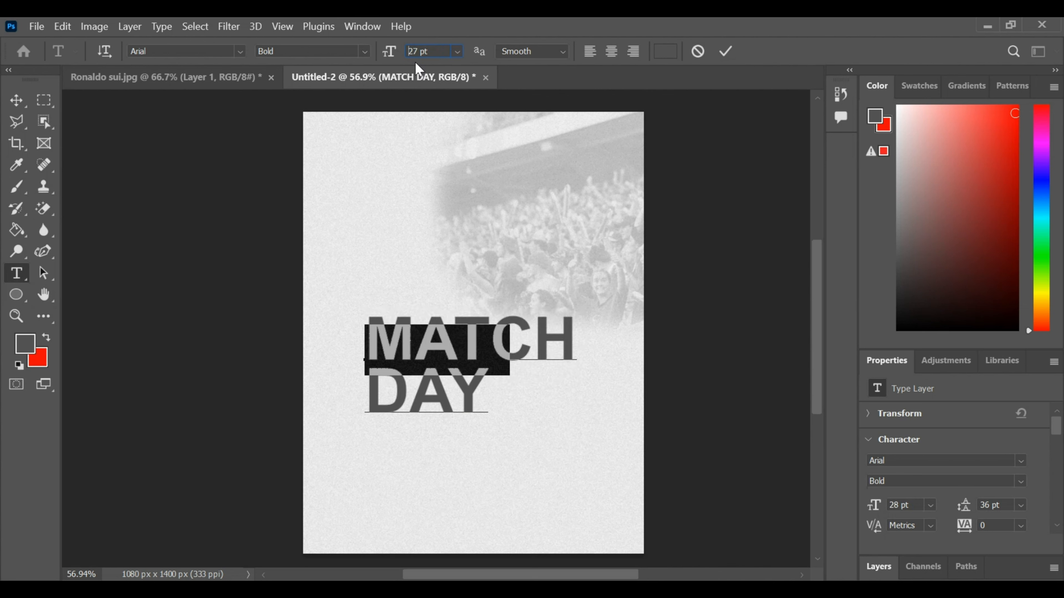
key(Down)
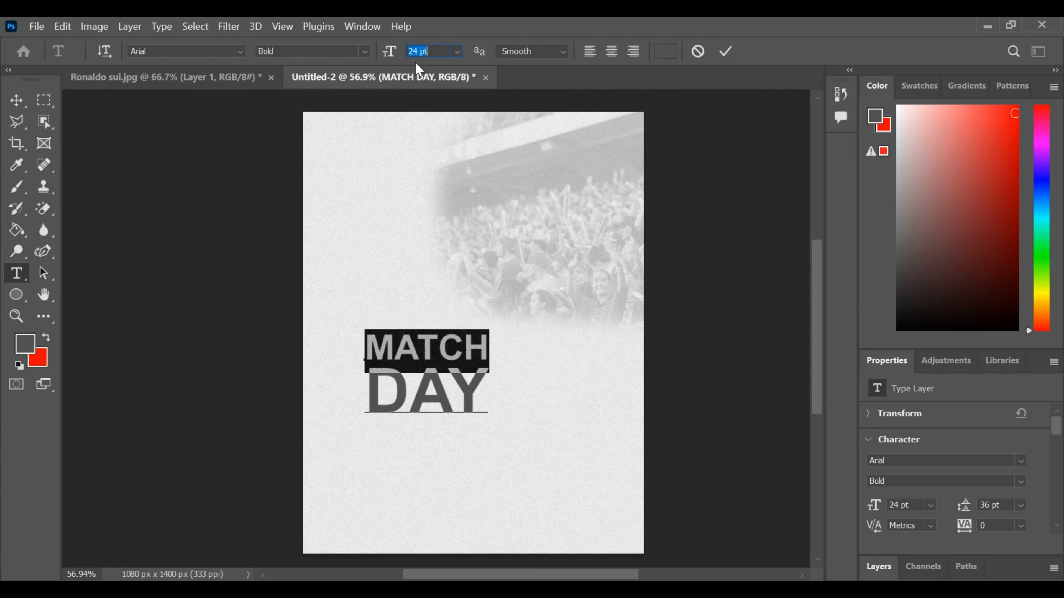
click(725, 51)
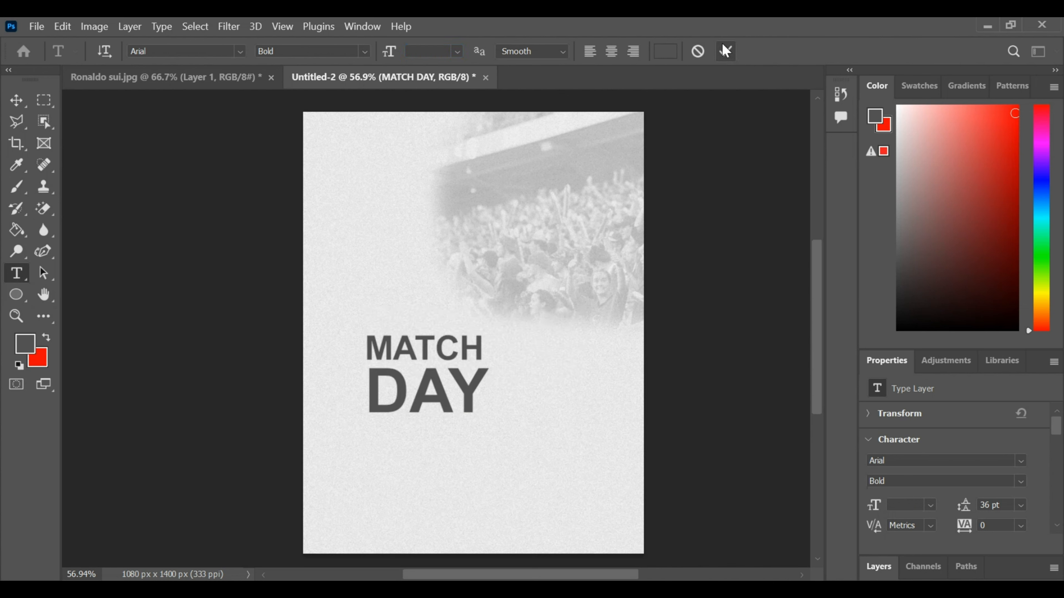
Step: Change the colour of both MATCH DAY lines to bright red
drag(376, 347, 489, 413)
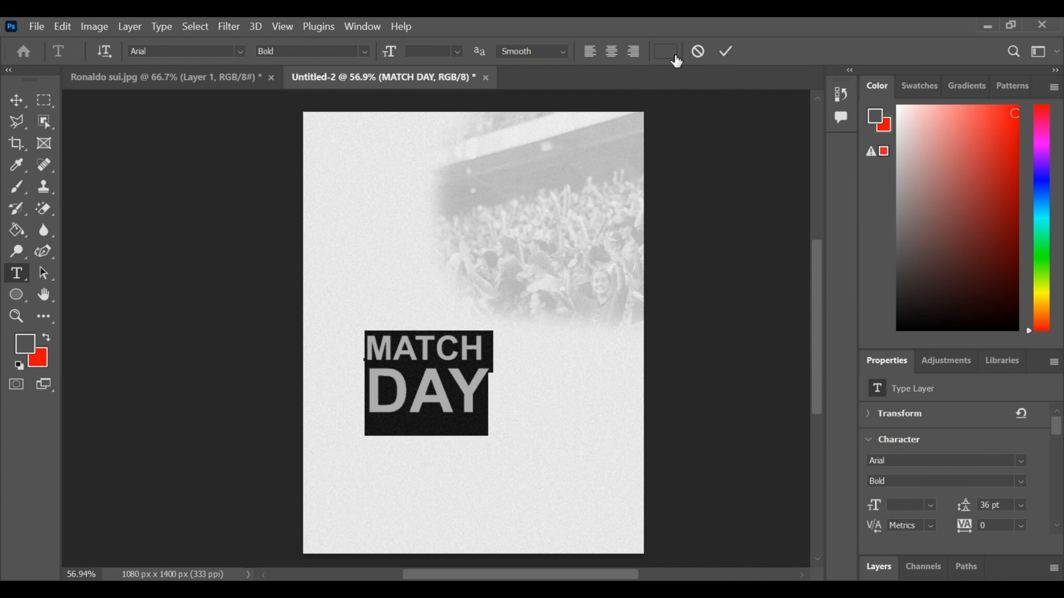
click(665, 51)
text(bd1a1a)
text(ff0000)
click(921, 123)
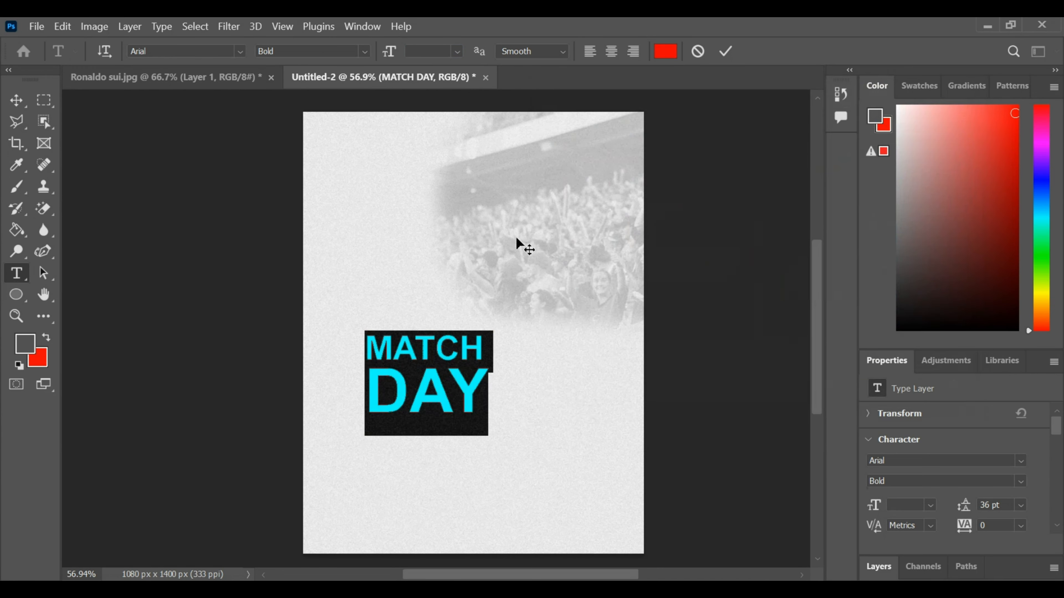
key(ctrl+t)
click(725, 52)
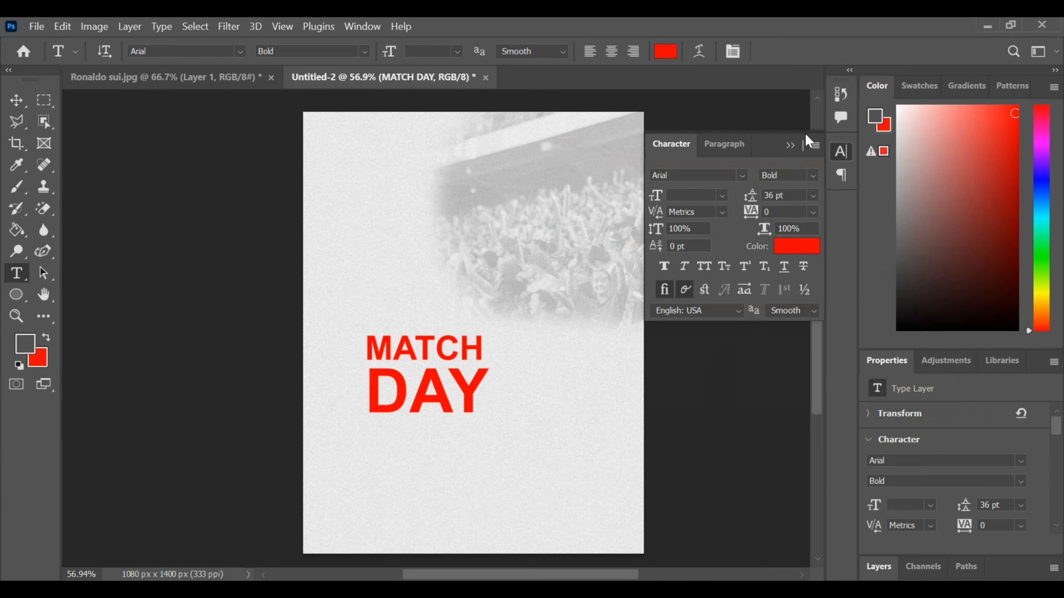
click(807, 139)
Step: Enlarge the red MATCH DAY text and centre it across the middle of the poster
key(ctrl+t)
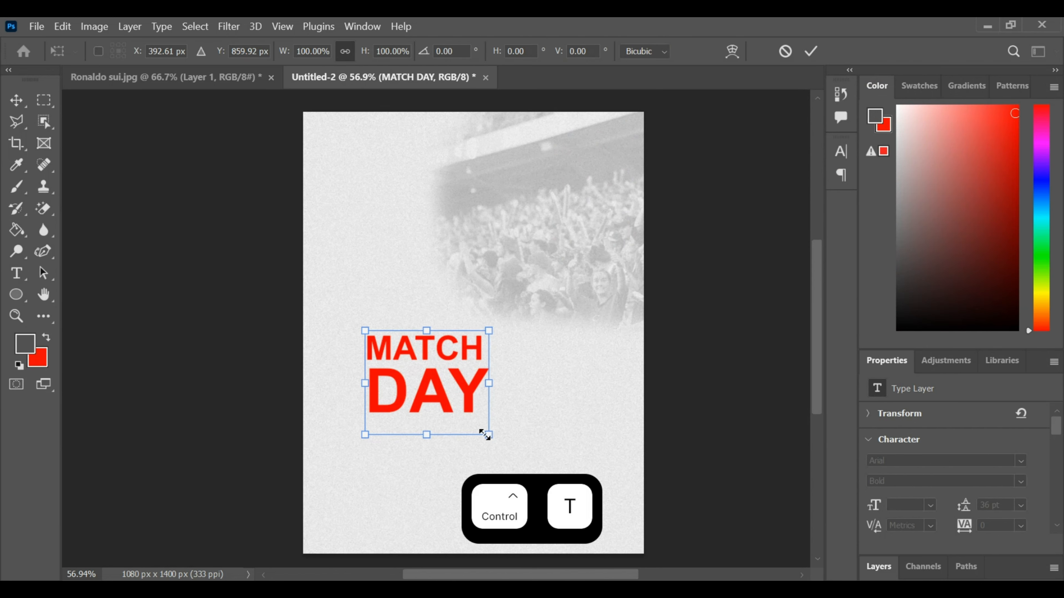
drag(485, 435, 541, 483)
drag(429, 382, 477, 403)
click(811, 51)
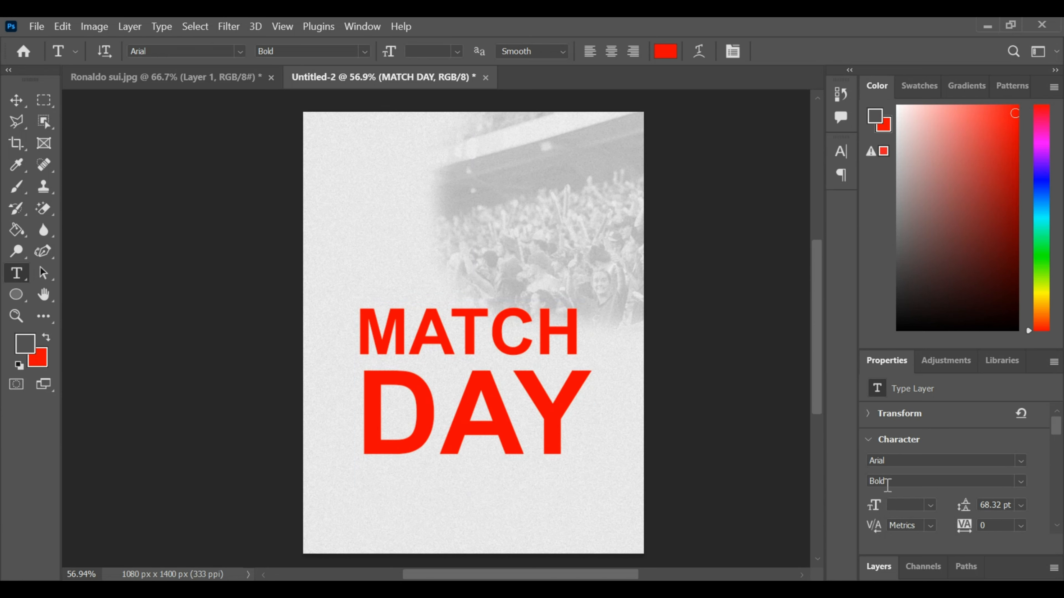
Step: Convert the MATCH DAY text layer to a smart object
click(878, 566)
right_click(941, 506)
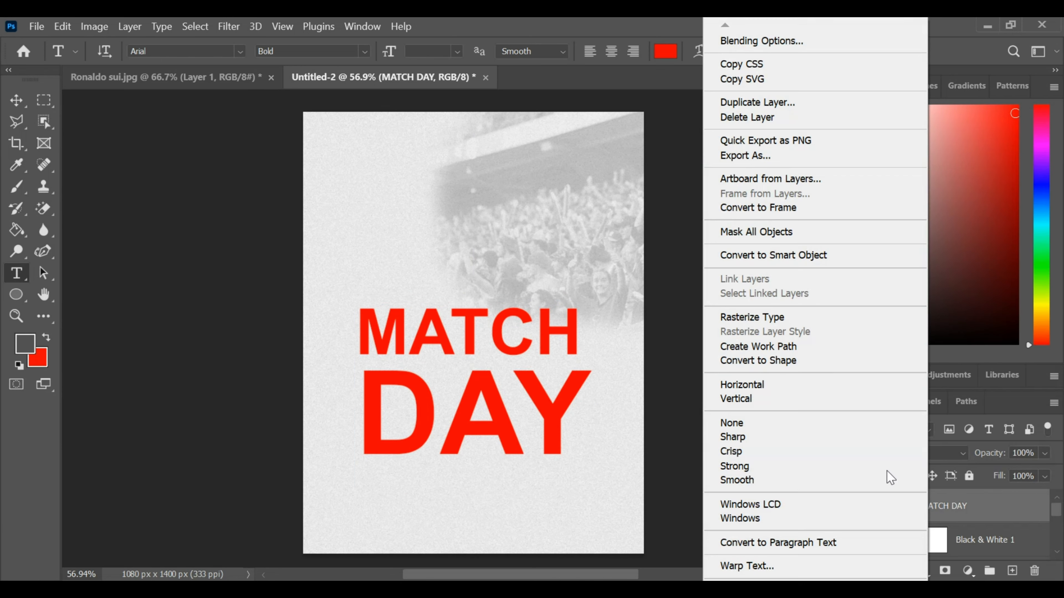
click(827, 256)
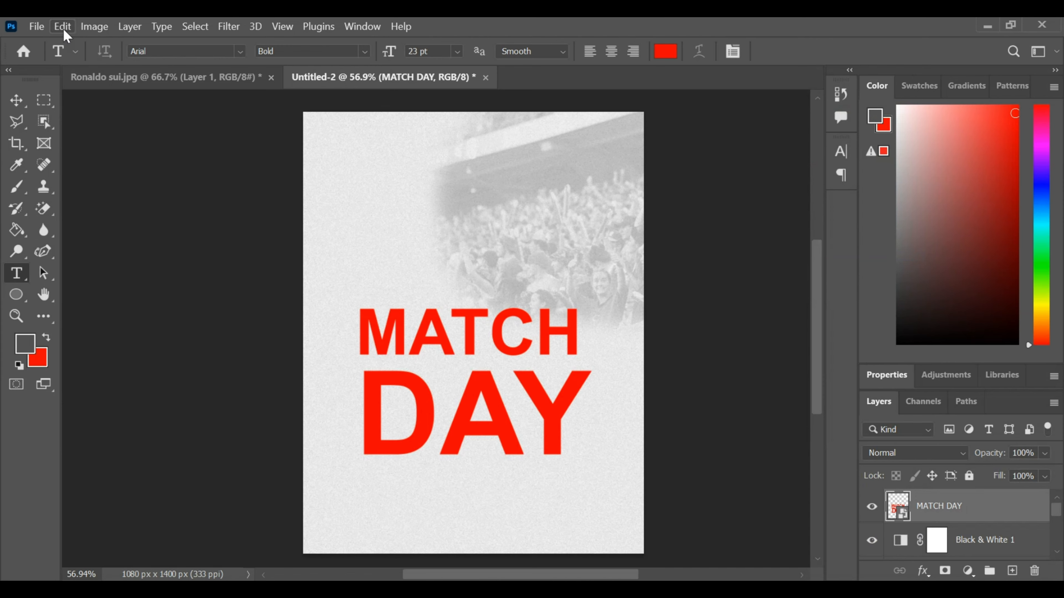
Step: Distort the MATCH DAY text in perspective, widening its base to 166.51%, and reposition it to fit within the poster's width
click(63, 27)
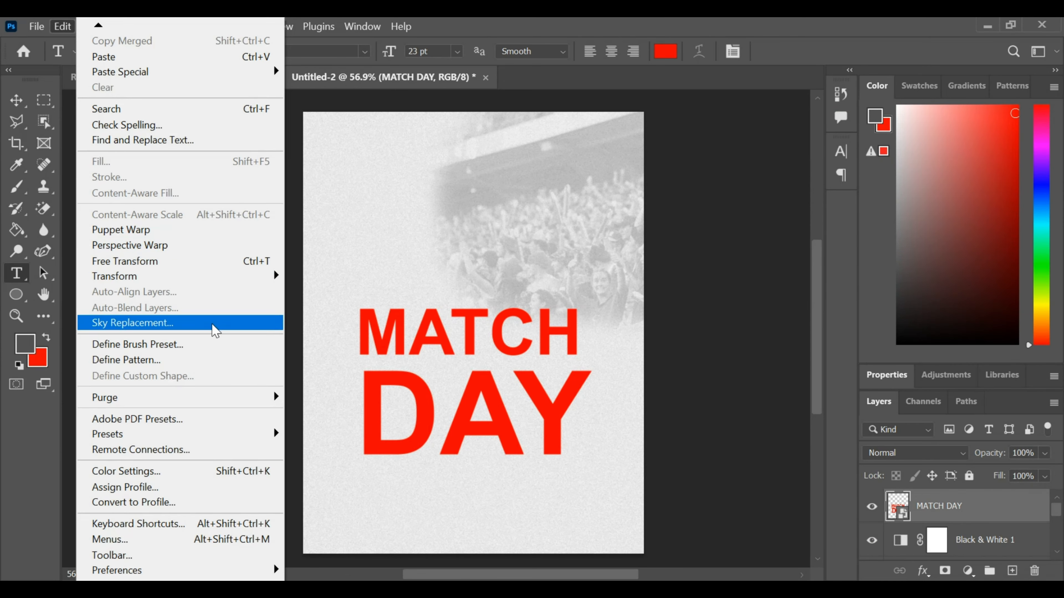
mouse_move(235, 276)
click(335, 345)
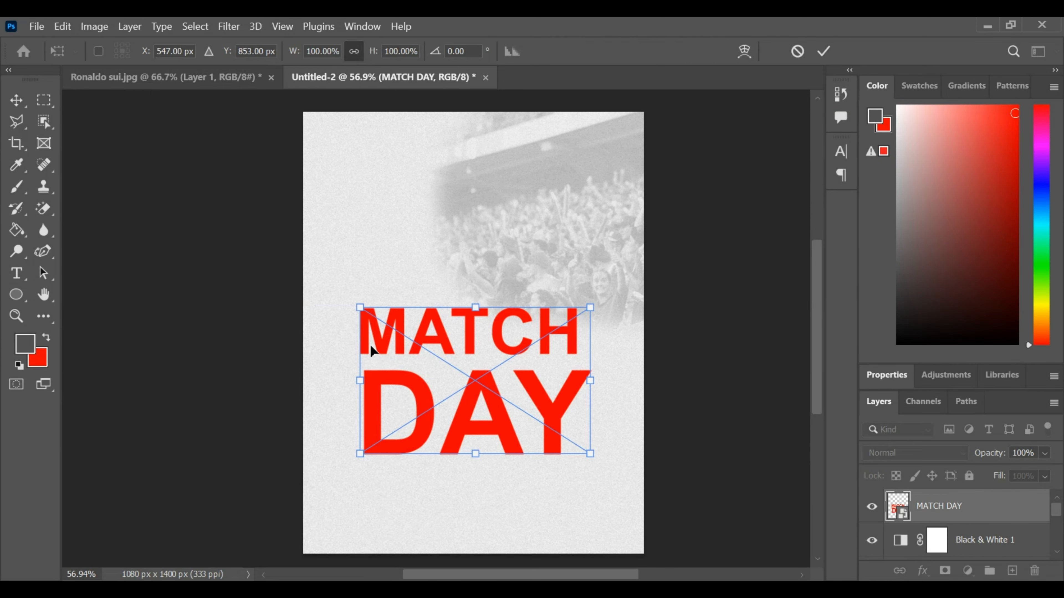
drag(592, 456, 669, 487)
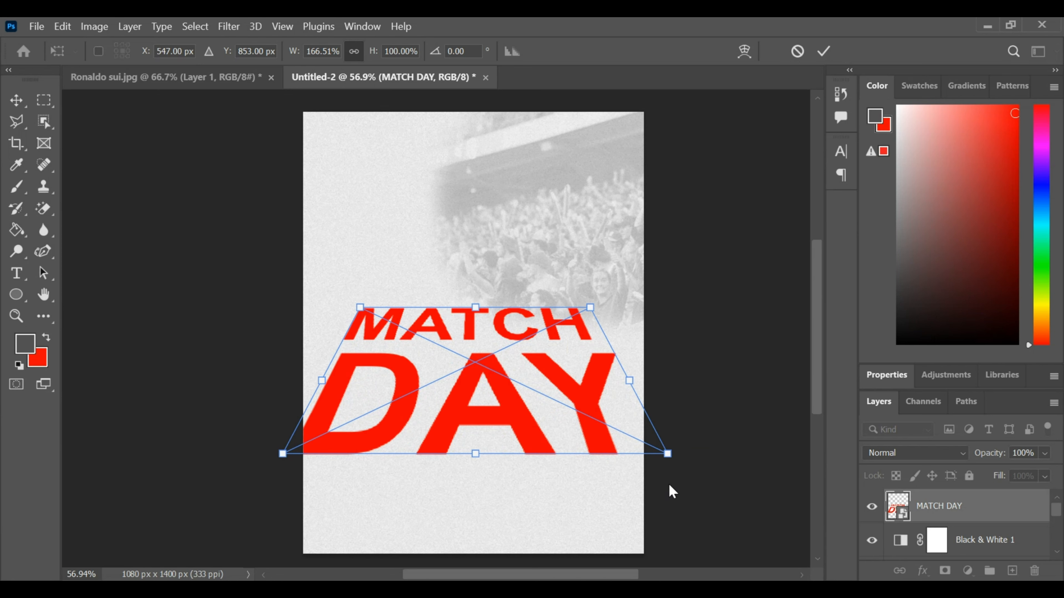
click(823, 53)
drag(454, 417, 472, 433)
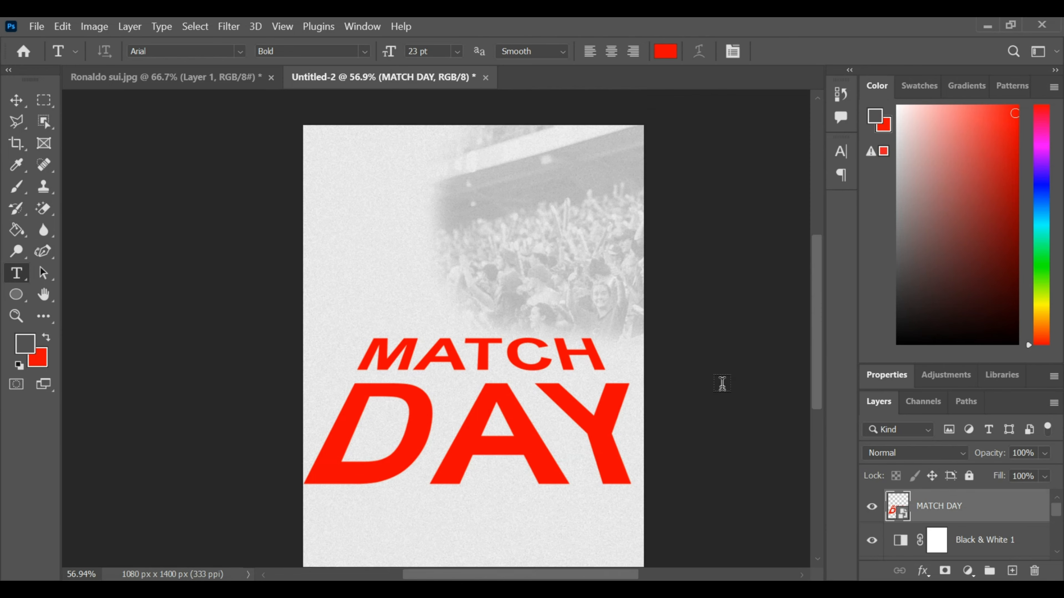
Step: Copy the cut-out player from Ronaldo sui.jpg with its background hidden and paste it into the poster above the MATCH DAY layer
click(182, 81)
key(ctrl+a)
key(ctrl+c)
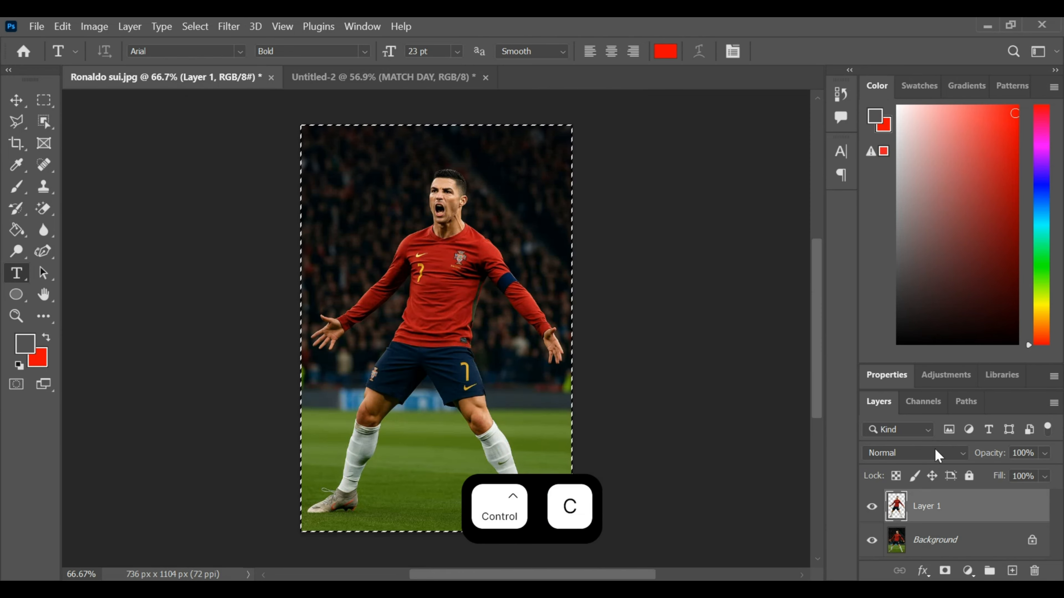
click(871, 540)
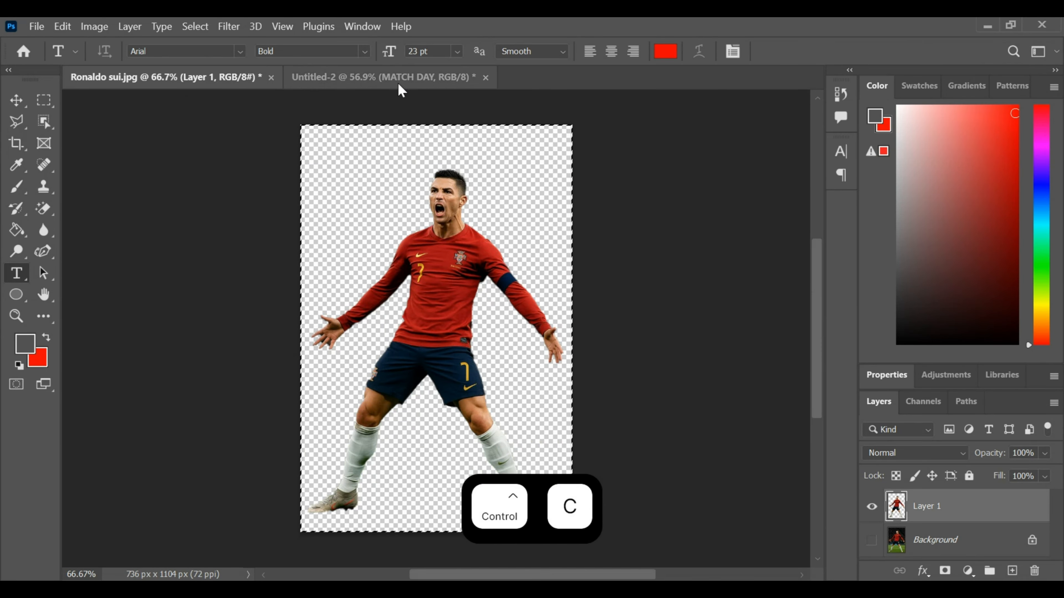
click(383, 77)
key(ctrl+v)
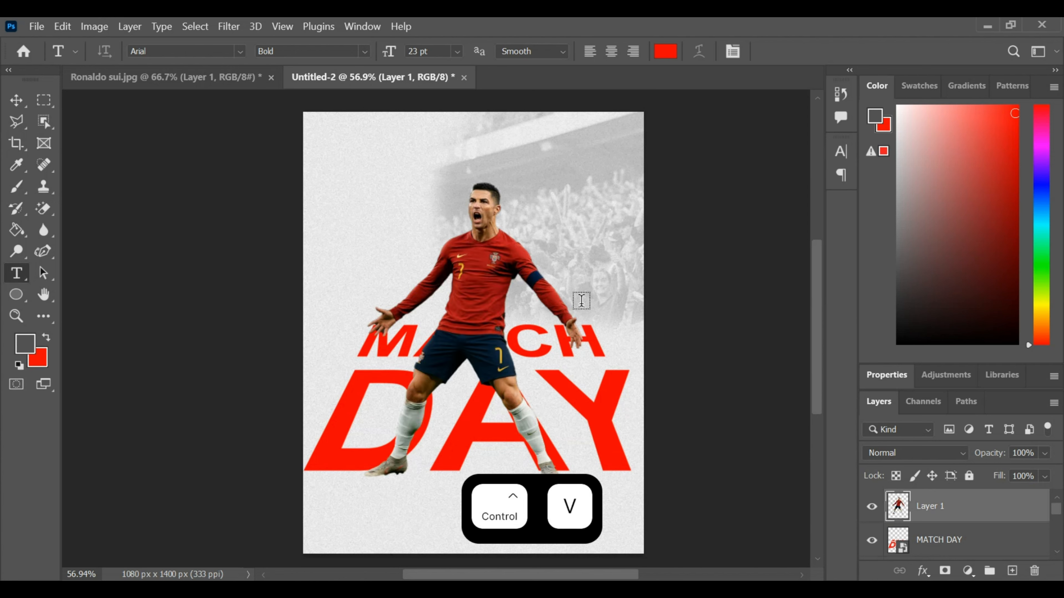
Step: Scale the pasted player to about 78.59% and position him over the middle of the MATCH DAY text
key(ctrl+t)
drag(582, 179, 556, 258)
drag(451, 378, 493, 343)
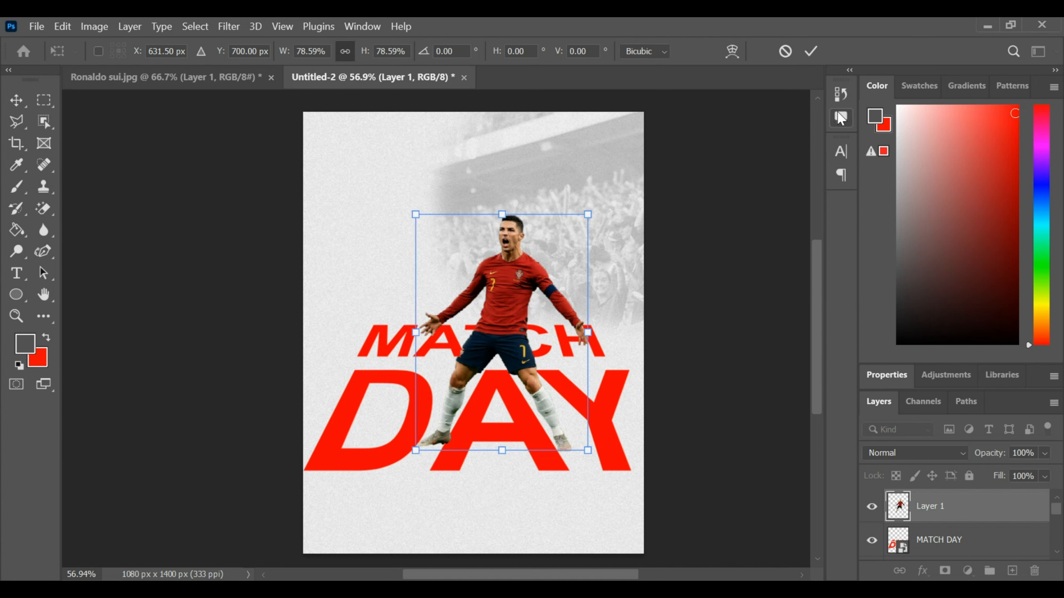
click(814, 53)
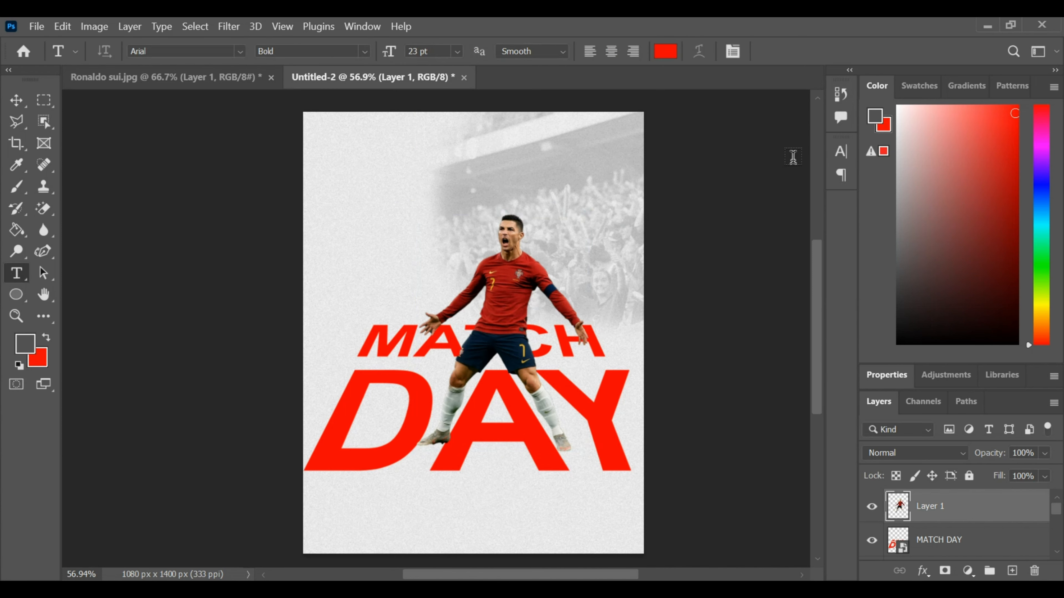
drag(517, 319, 504, 322)
Step: Add an empty layer between the player and the MATCH DAY text for painting shadows with the Brush tool
click(976, 541)
click(1012, 570)
click(16, 295)
key(b)
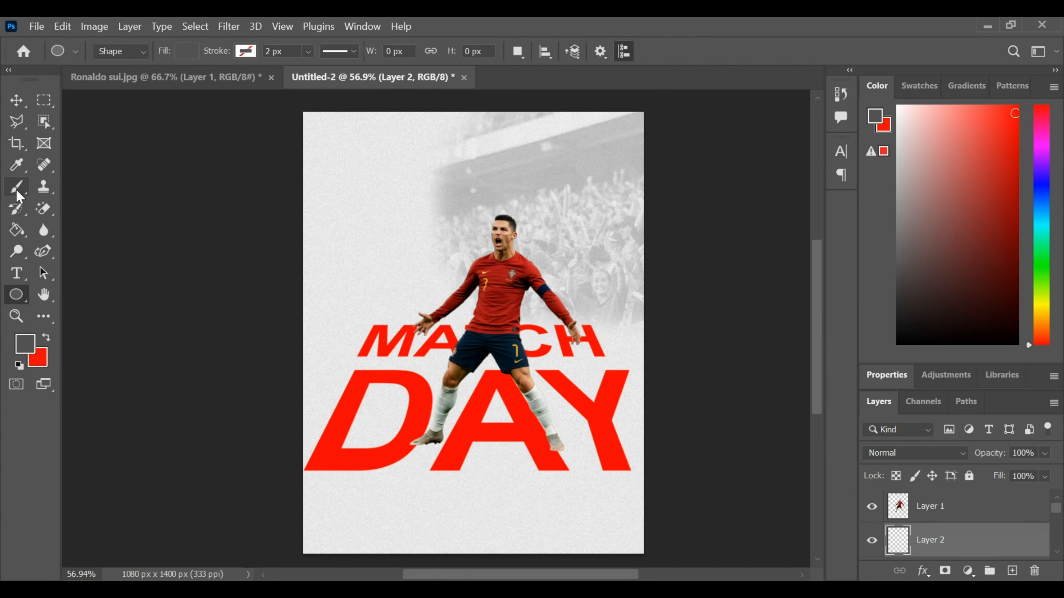
Step: Paint a soft dark grey shadow under the boot nearest the D, using a flattened soft round brush angled at 7°
scroll(422, 465, up, 5)
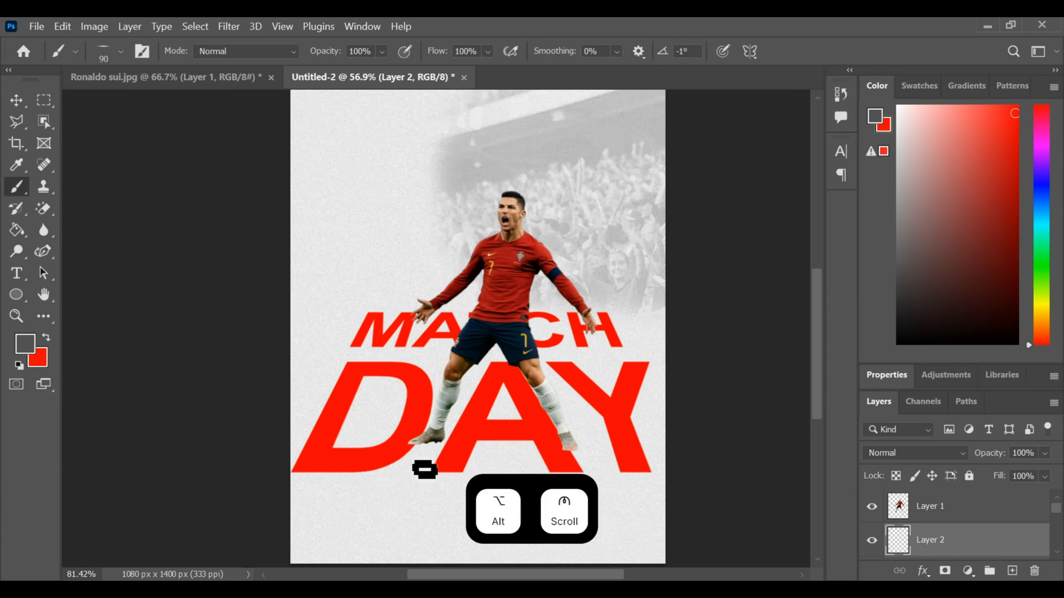
drag(447, 421, 462, 422)
right_click(398, 405)
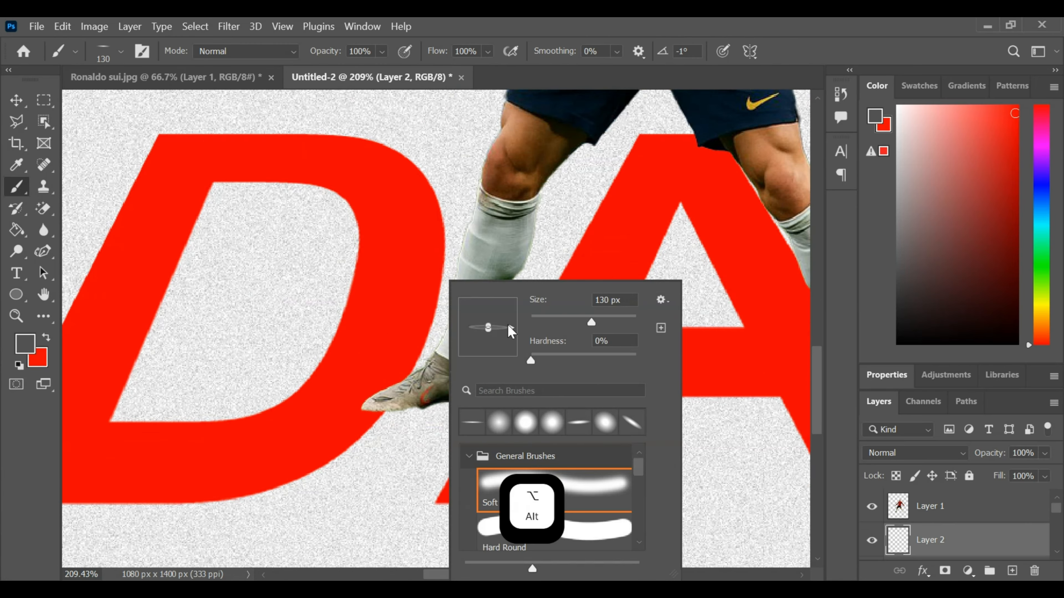
click(166, 466)
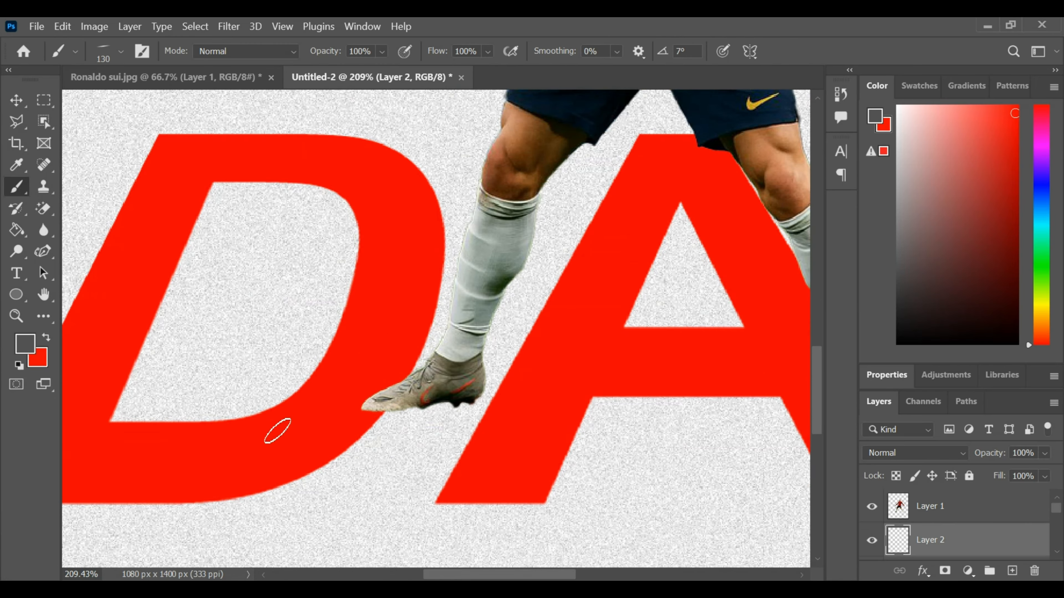
drag(351, 406, 389, 406)
drag(352, 410, 481, 405)
Step: Set the flattened soft brush's angle to -1° for shading under the player's other boot
scroll(653, 444, down, 5)
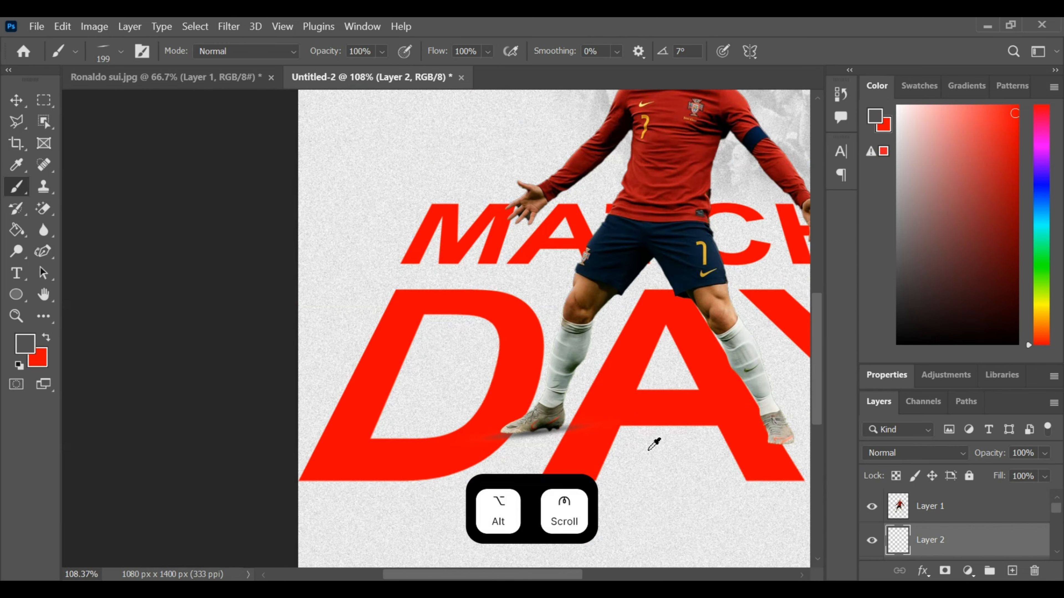
scroll(653, 444, down, 1)
scroll(653, 439, up, 6)
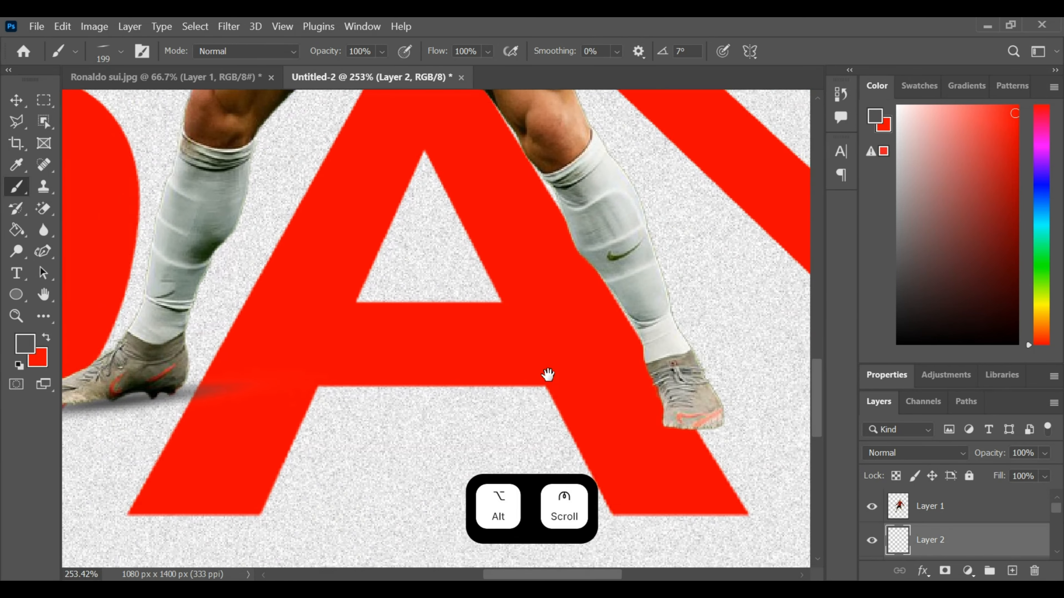
drag(547, 374, 563, 376)
right_click(563, 376)
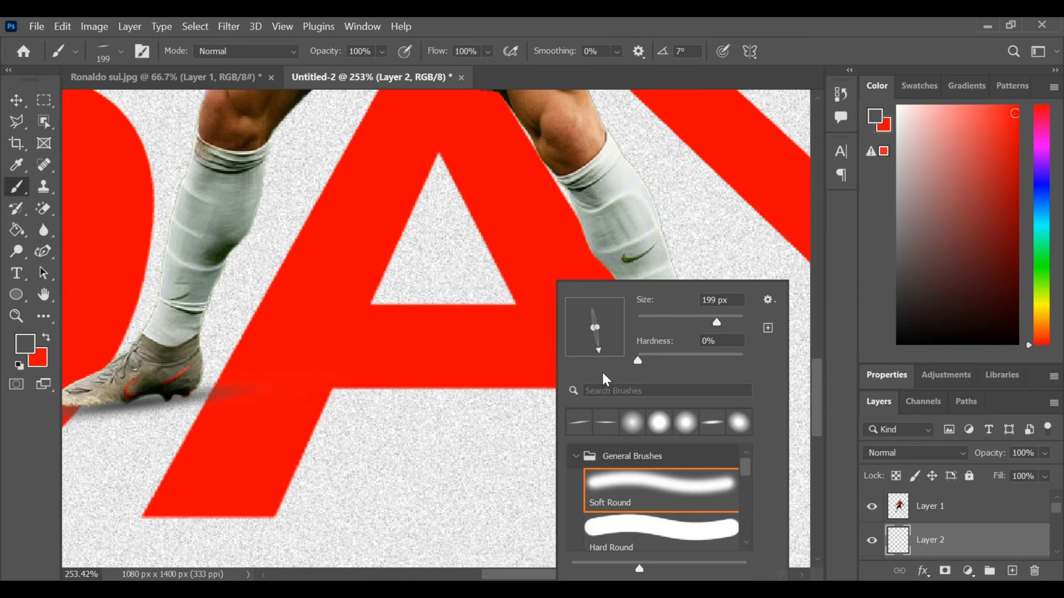
click(11, 482)
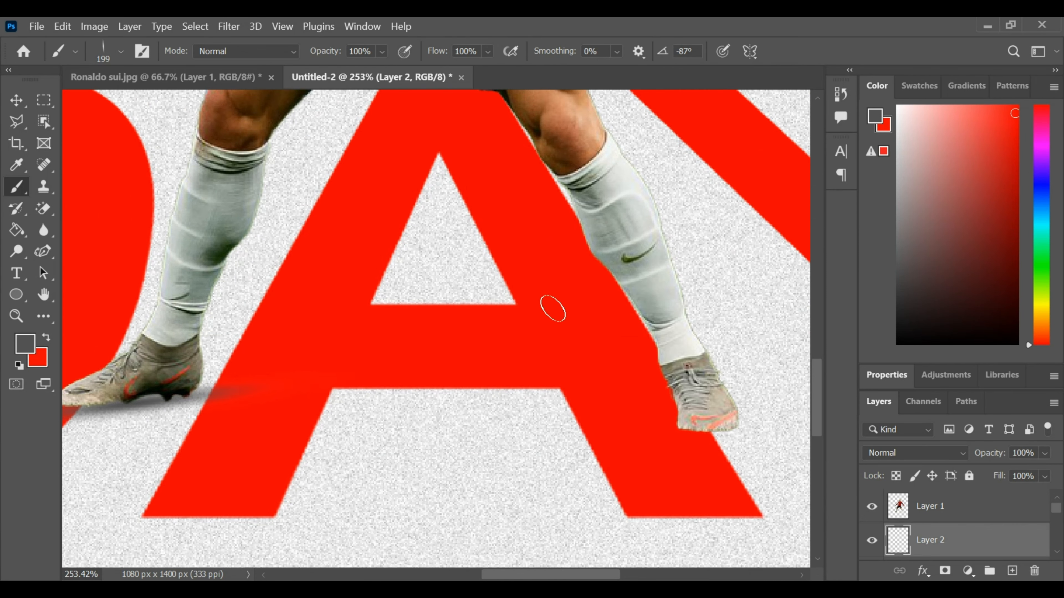
right_click(553, 309)
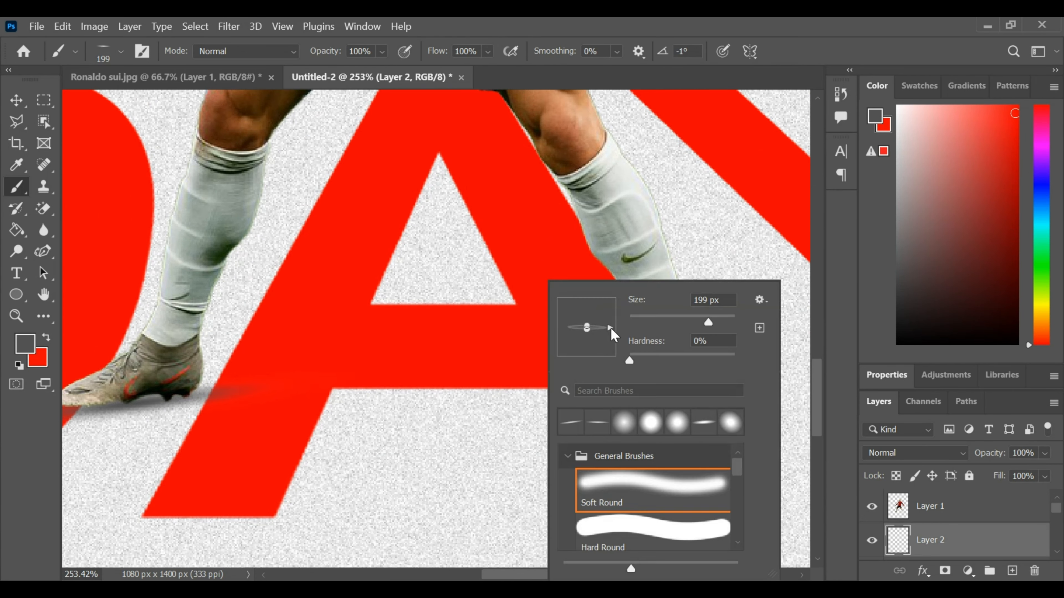
drag(587, 330, 586, 326)
click(3, 519)
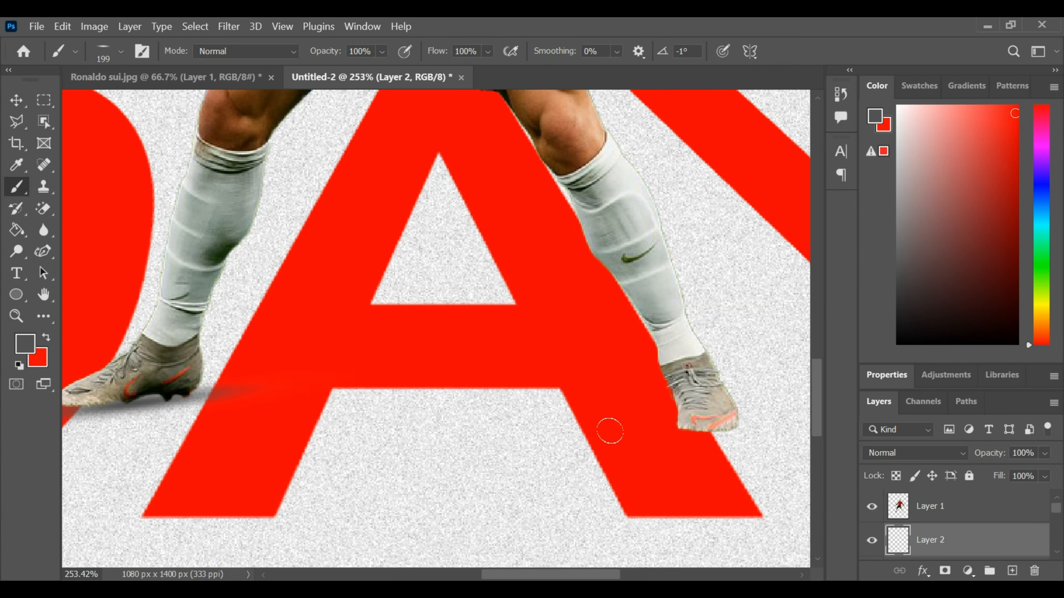
Step: Reduce the brush size to 150 px and paint a soft shadow under the boot on the A's outer leg
click(693, 425)
key(ctrl+z)
alt+right_click(673, 408)
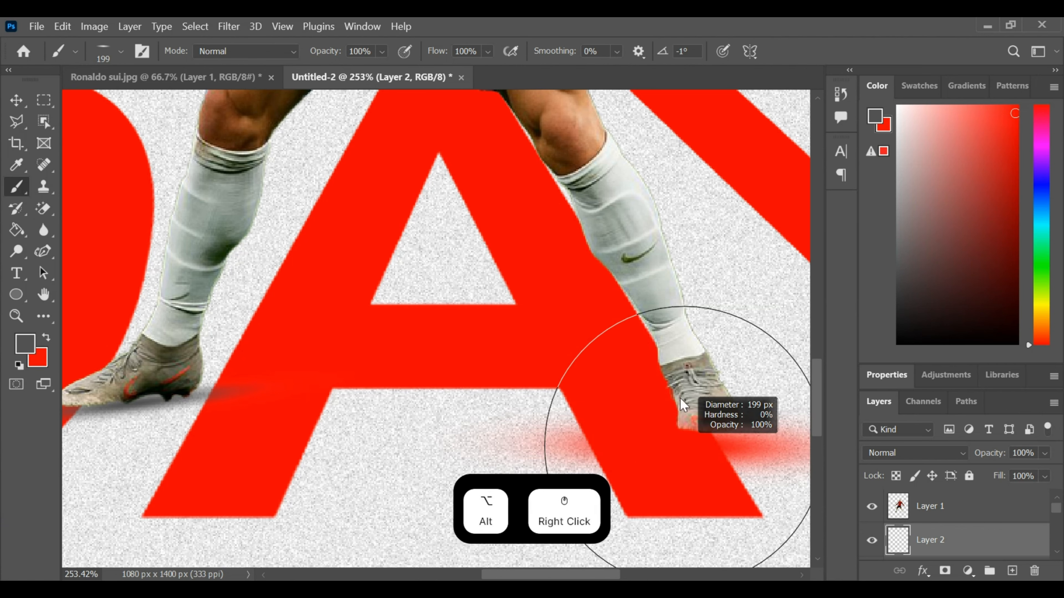
alt+right_click(627, 440)
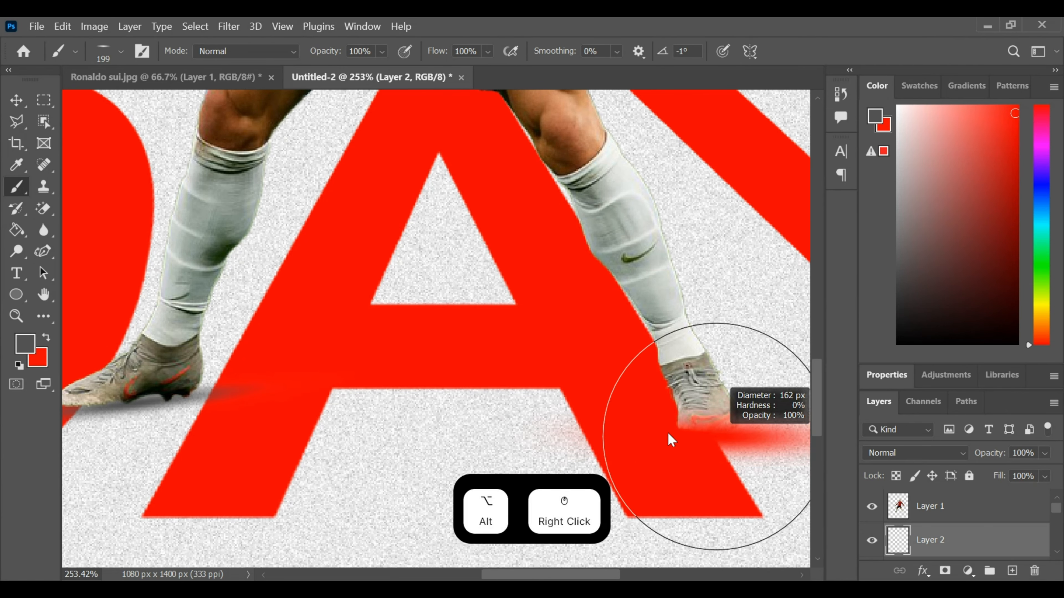
click(710, 434)
Step: Soften the painted foot shadows with a Gaussian Blur of 4.3 pixels radius
scroll(683, 536, down, 5)
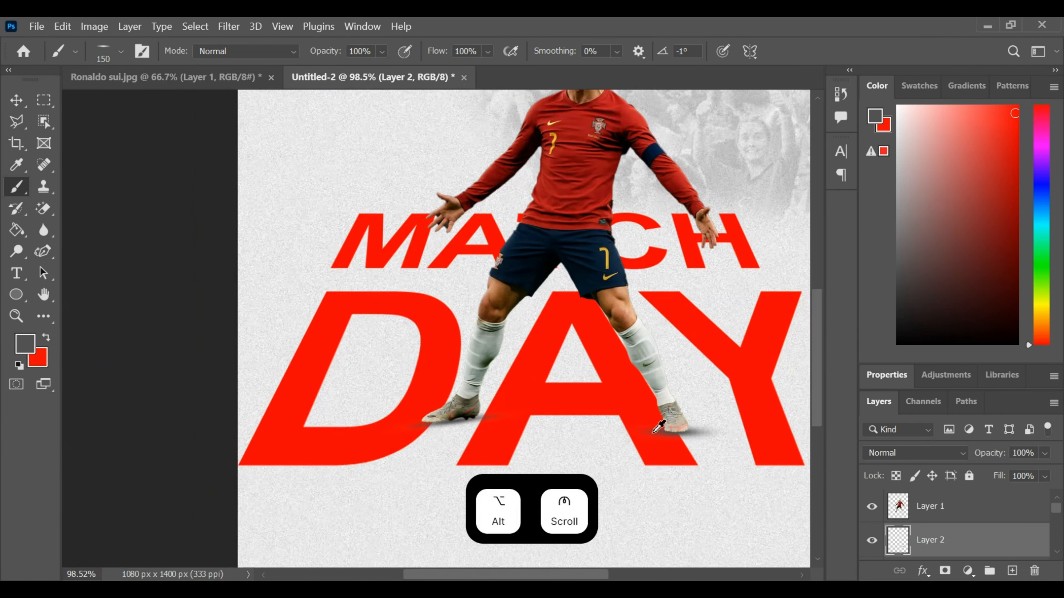
click(228, 26)
mouse_move(414, 221)
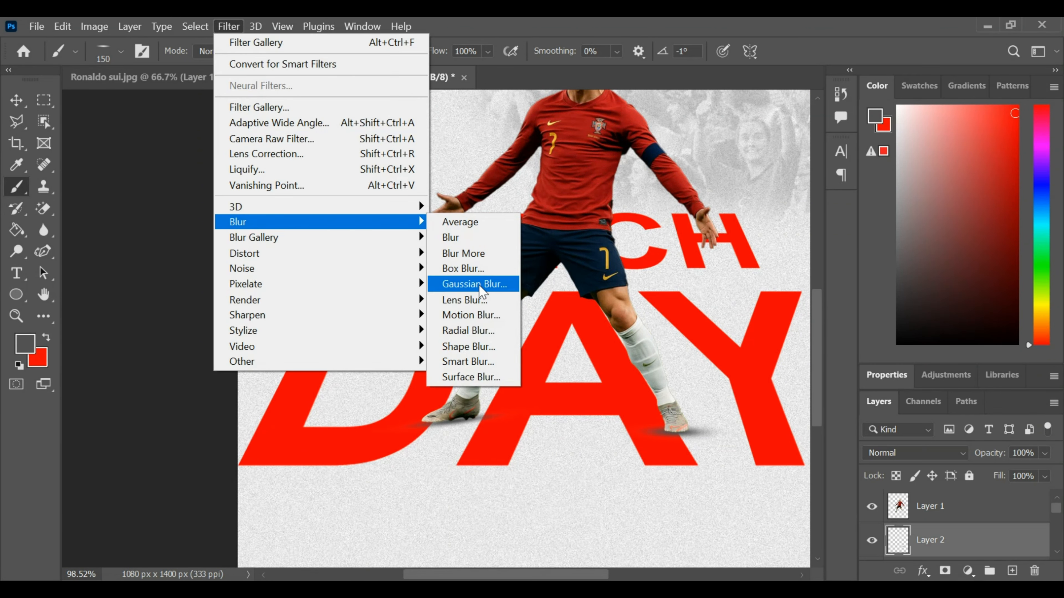
click(482, 282)
click(530, 354)
drag(530, 354, 549, 359)
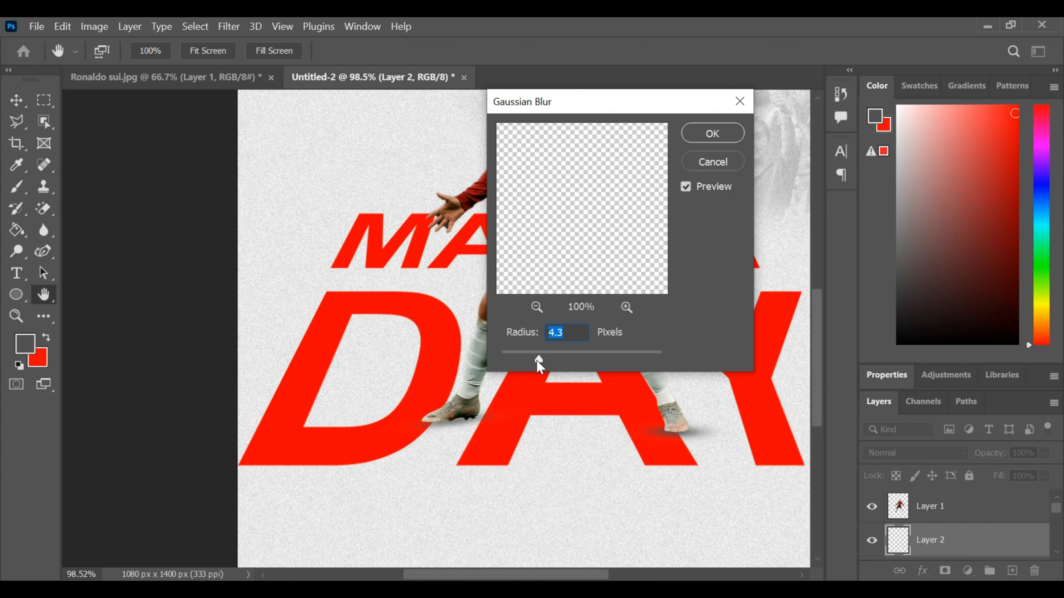
click(726, 134)
key(b)
key(alt)
scroll(664, 205, down, 2)
scroll(653, 251, up, 1)
scroll(629, 243, up, 5)
scroll(609, 245, down, 1)
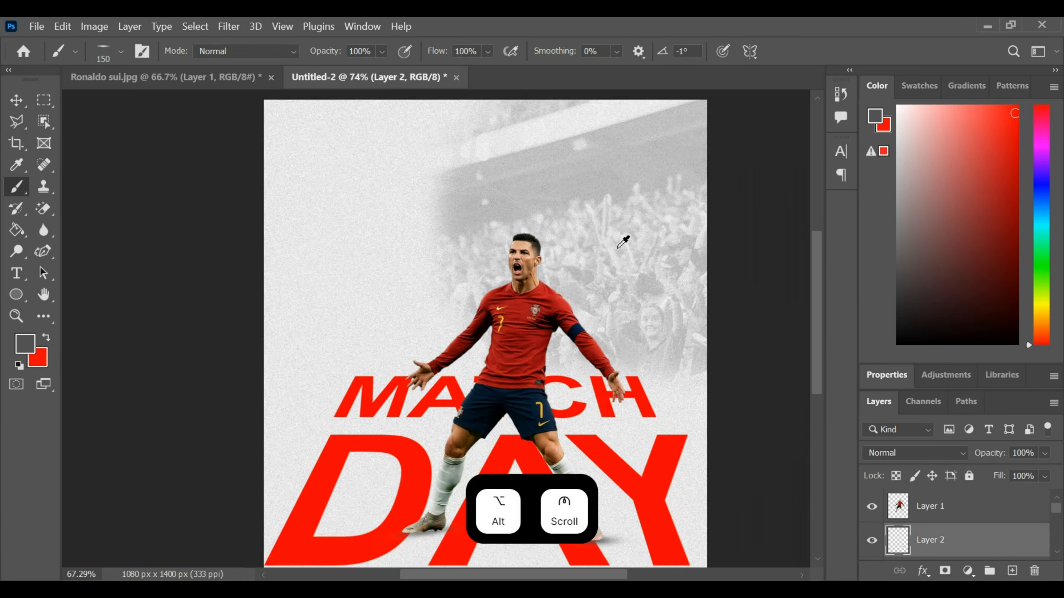
scroll(606, 271, down, 1)
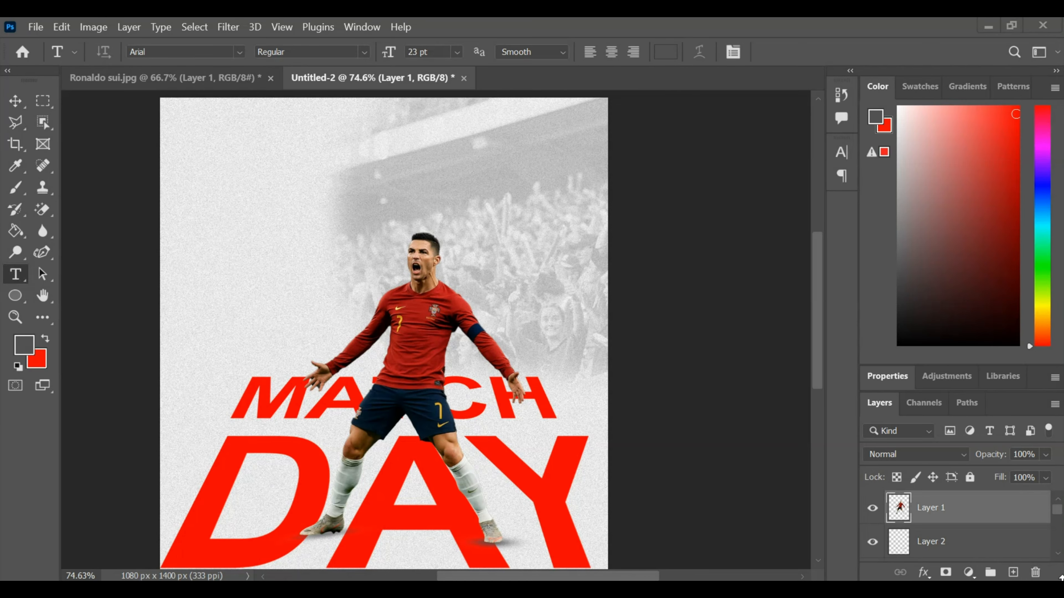
Step: Change the MATCH DAY layer's blend mode to Color Burn
scroll(963, 549, down, 1)
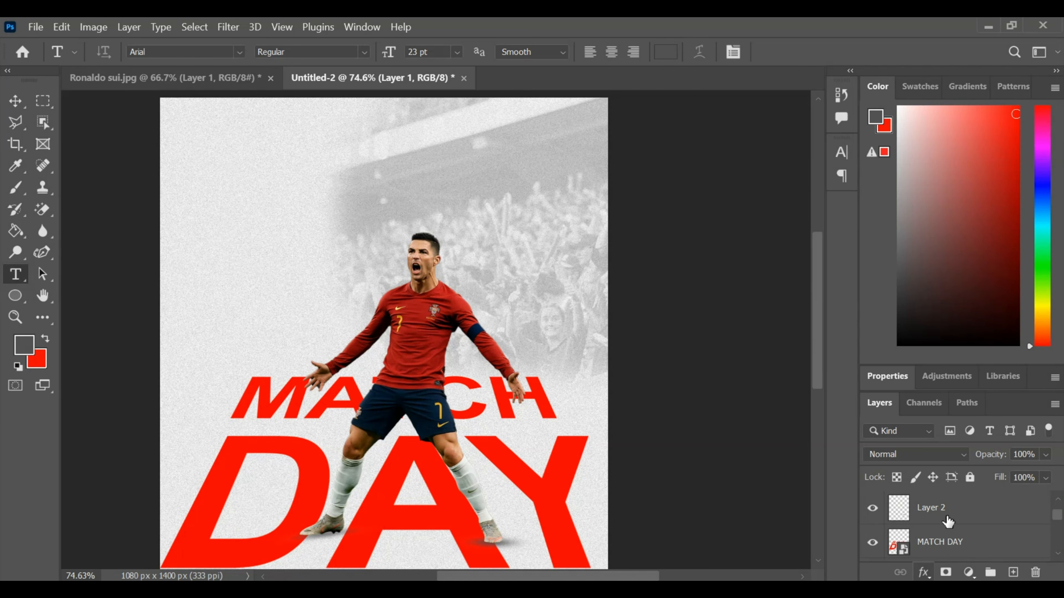
click(944, 535)
click(925, 456)
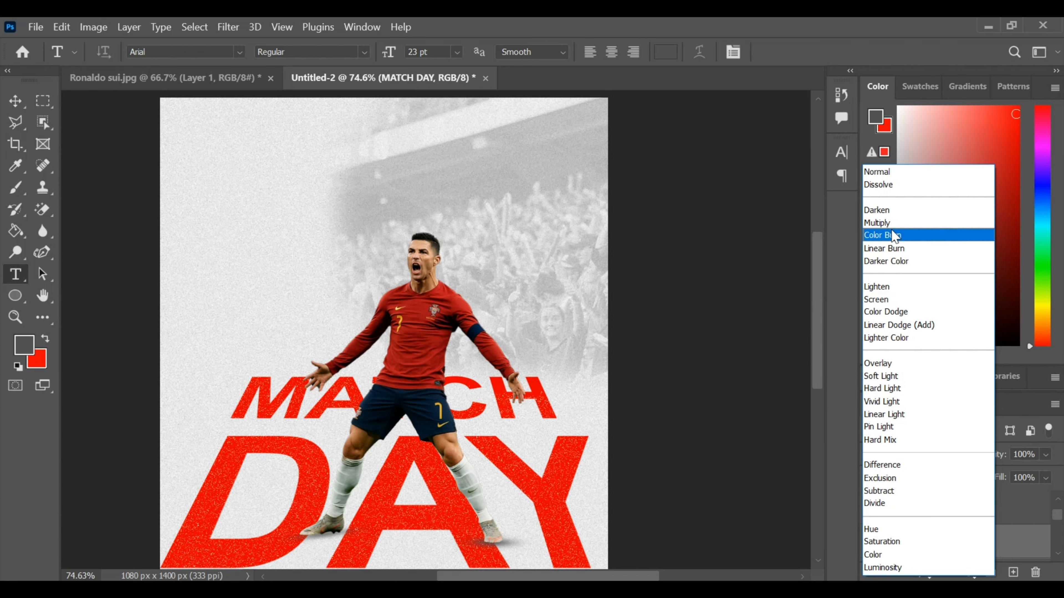
click(893, 236)
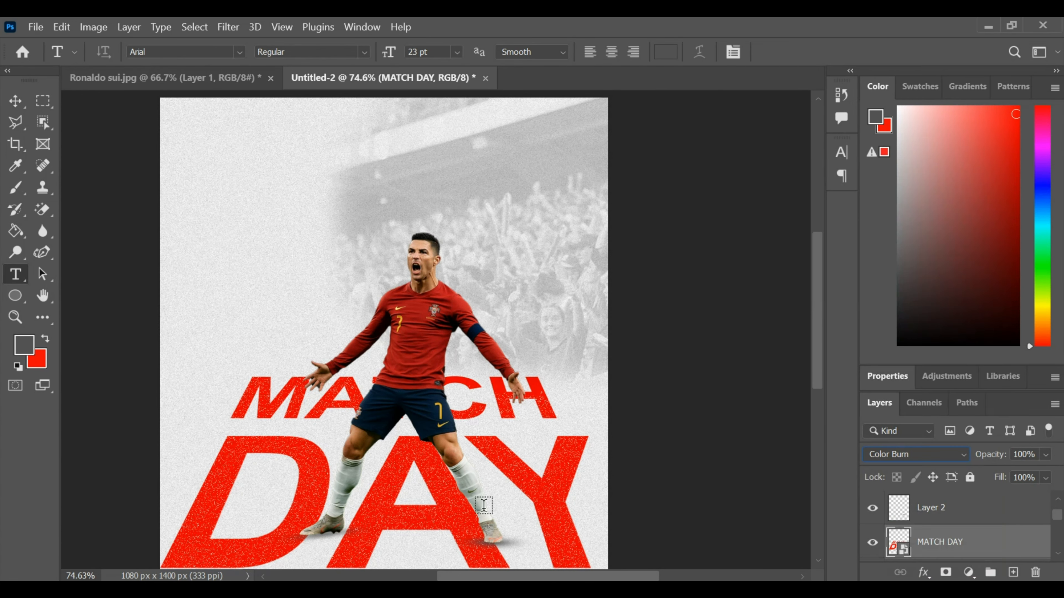
Step: Place the FC Barcelona logo above the player layer, scaled to 2.14%, in the poster's upper left area
click(942, 514)
click(944, 514)
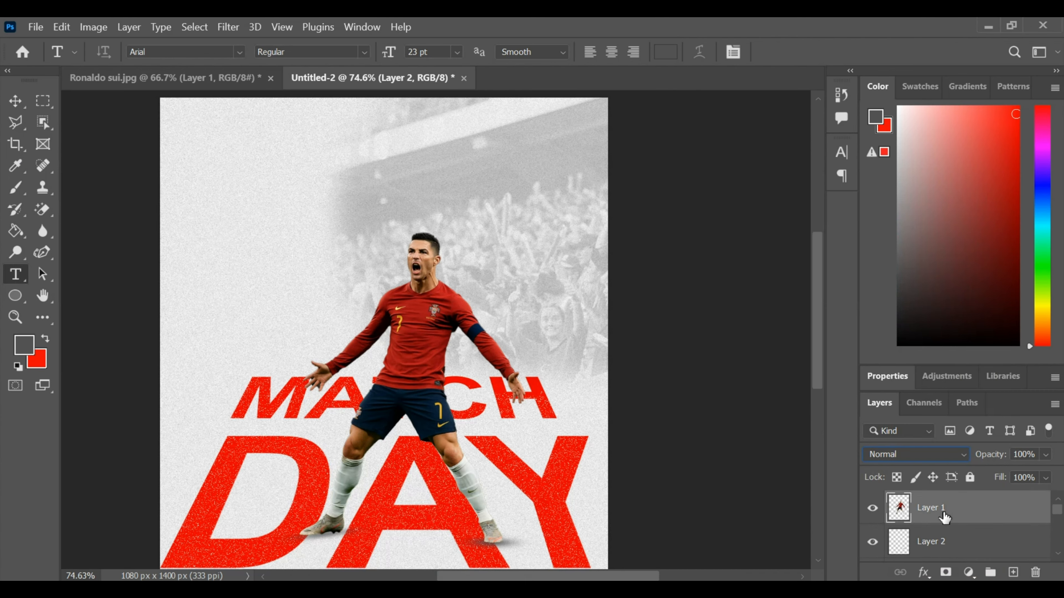
key(alt+Tab)
drag(625, 163, 401, 252)
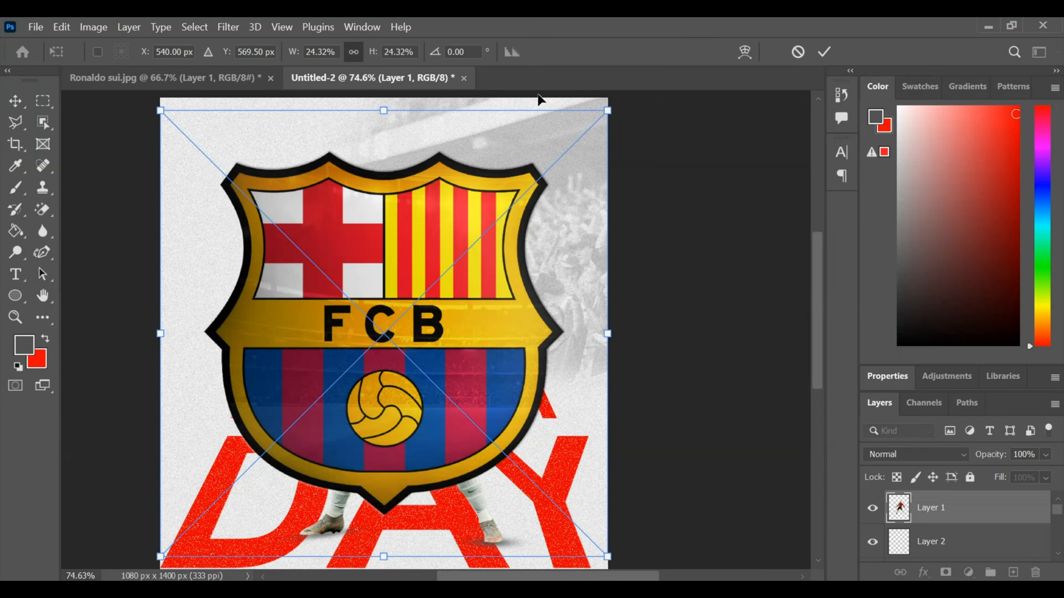
drag(608, 100, 319, 397)
drag(258, 444, 276, 134)
alt+scroll(270, 156, up, 2)
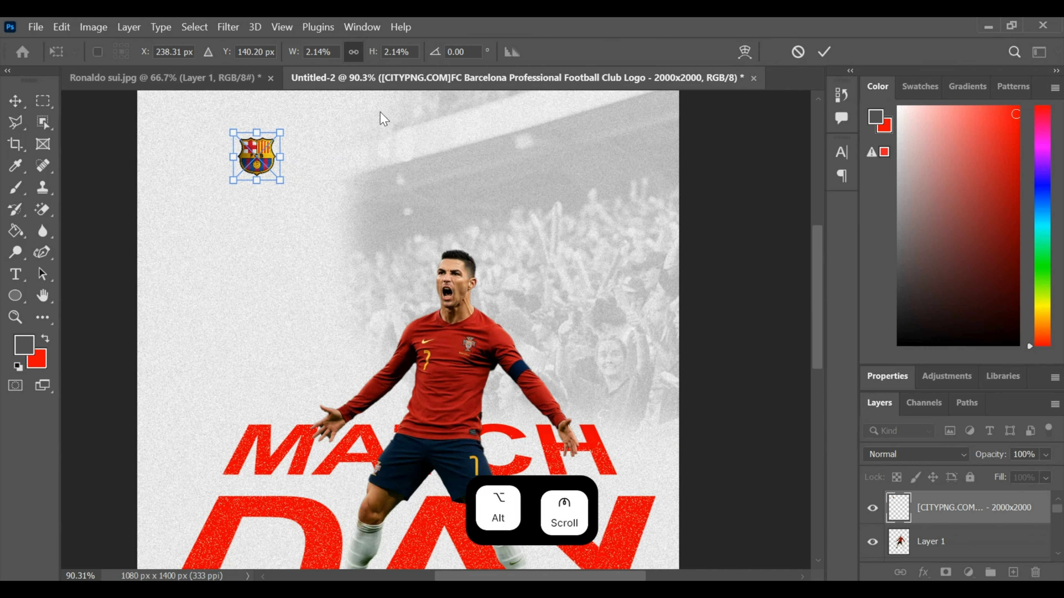
click(824, 54)
Step: Place the Arsenal logo scaled to 1.25%, just outside the FC Barcelona logo and level with it in the poster's upper left area
key(t)
key(alt+Tab)
drag(729, 160, 190, 233)
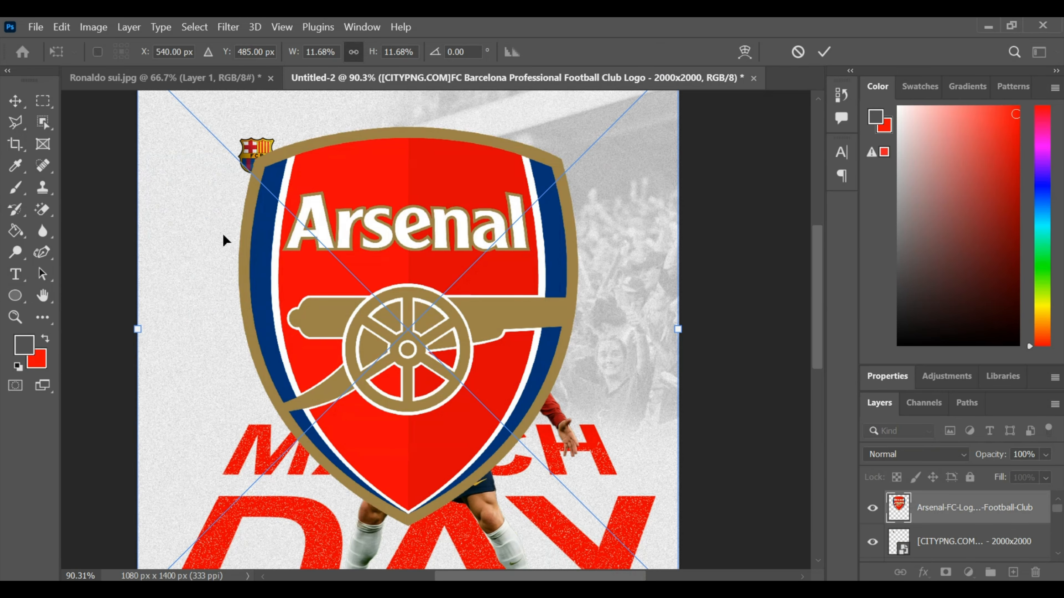
drag(673, 95, 275, 522)
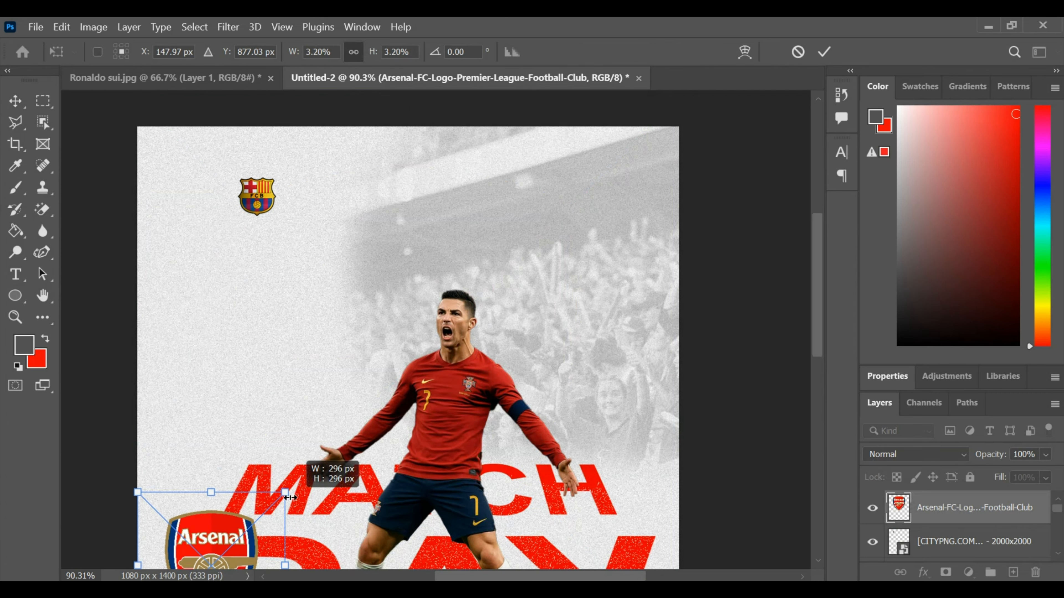
drag(213, 477, 265, 183)
drag(305, 142, 219, 226)
scroll(220, 227, up, 2)
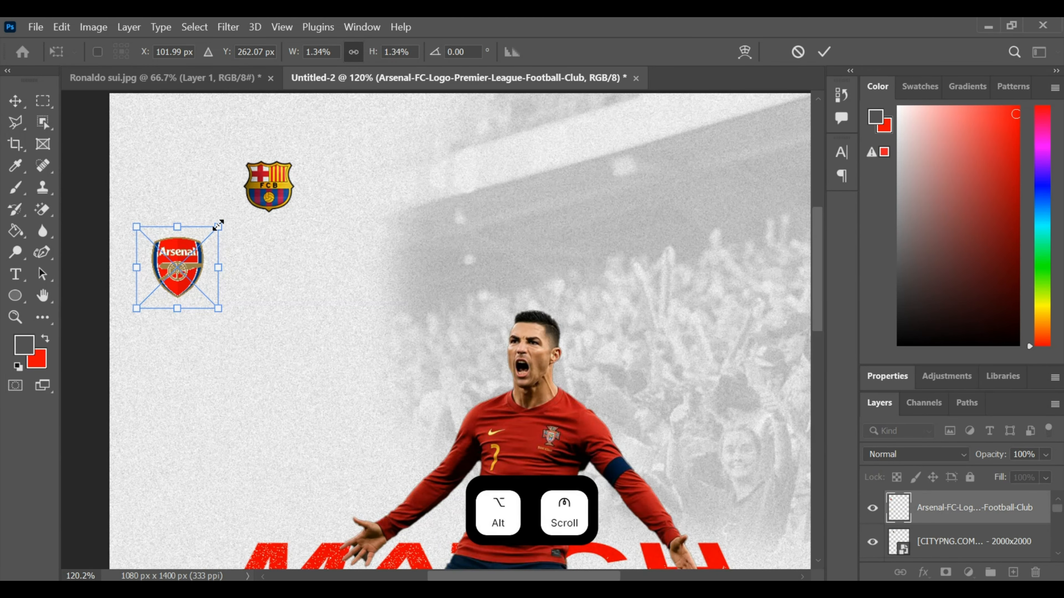
drag(194, 263, 214, 183)
drag(242, 147, 238, 150)
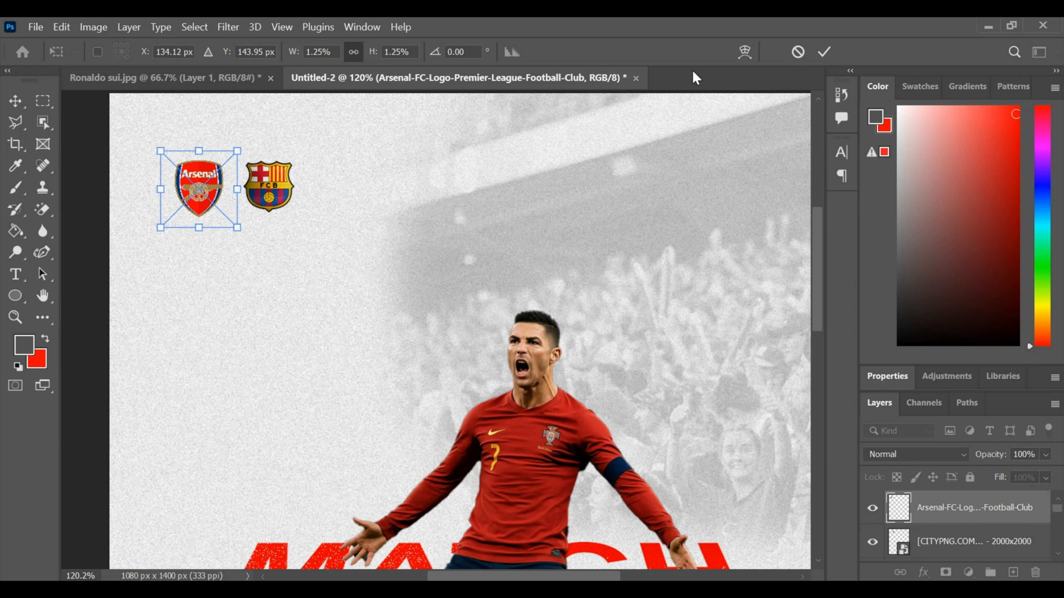
click(825, 52)
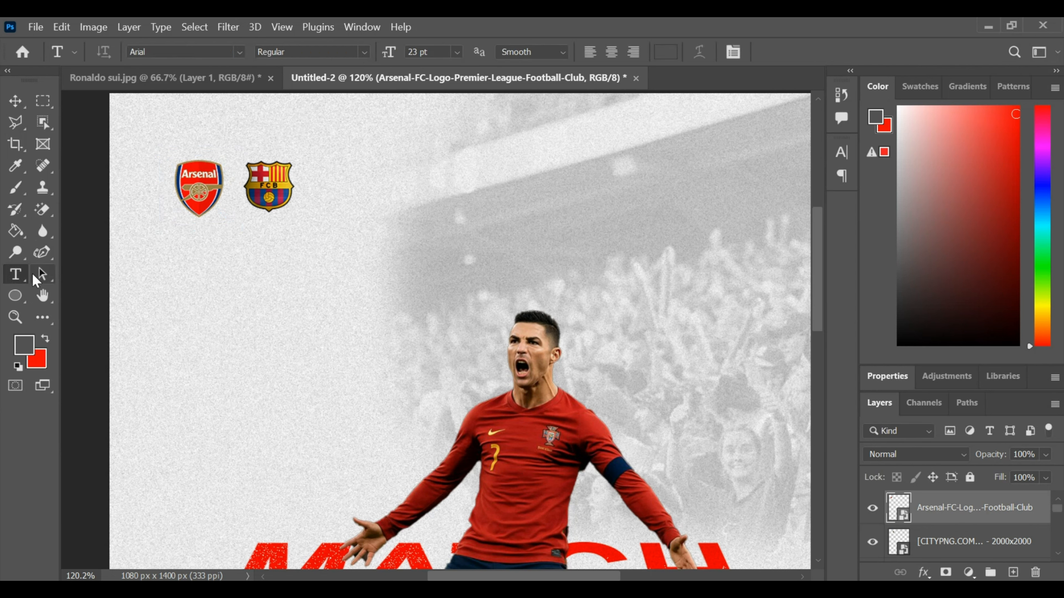
Step: Start a text line below the club logos in Arial Regular at 16 pt with the colour #71695f
click(263, 278)
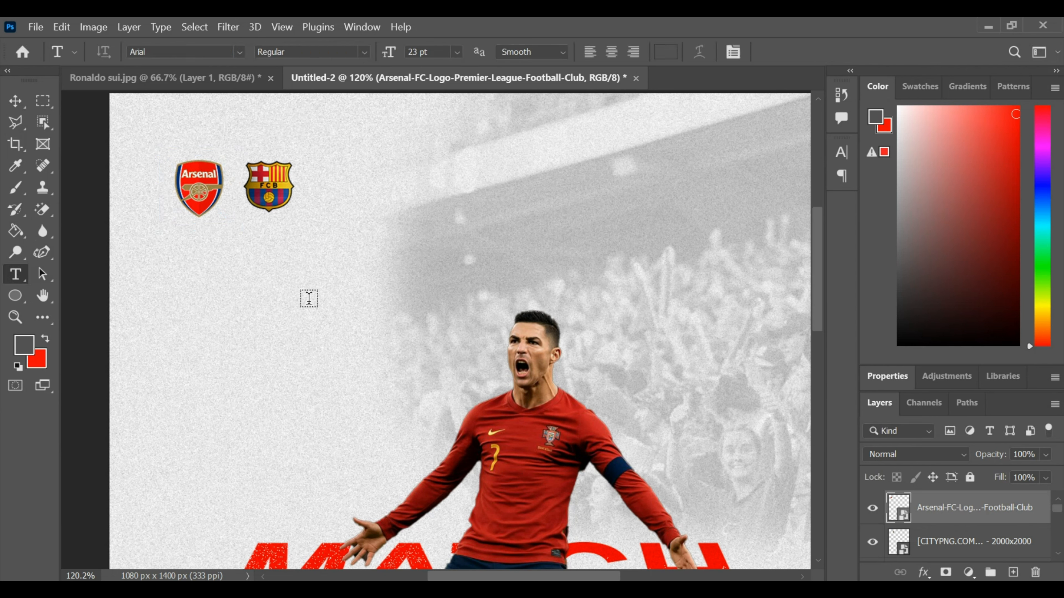
click(457, 52)
click(440, 191)
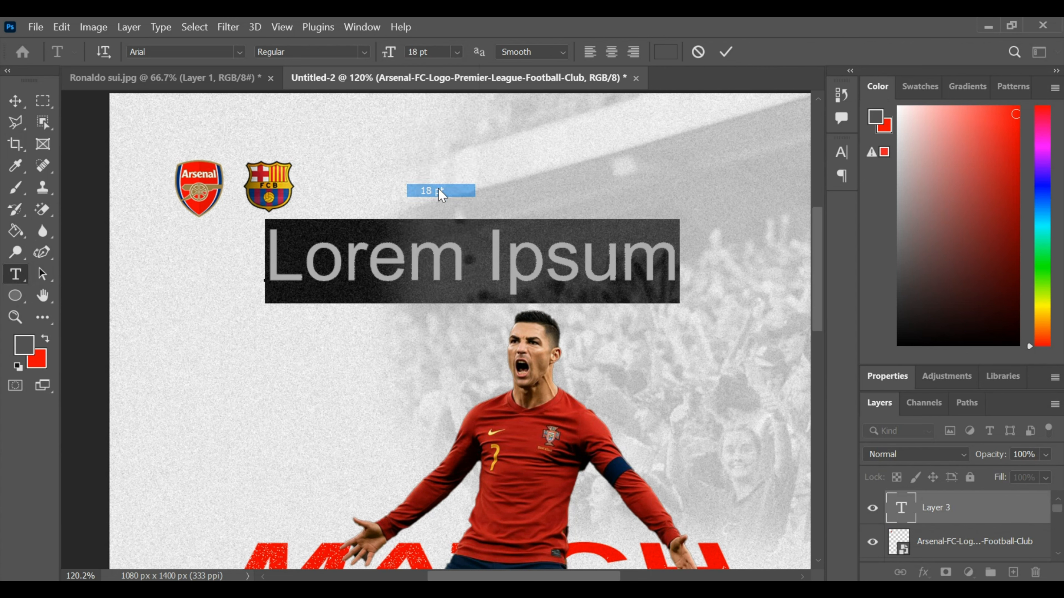
click(457, 52)
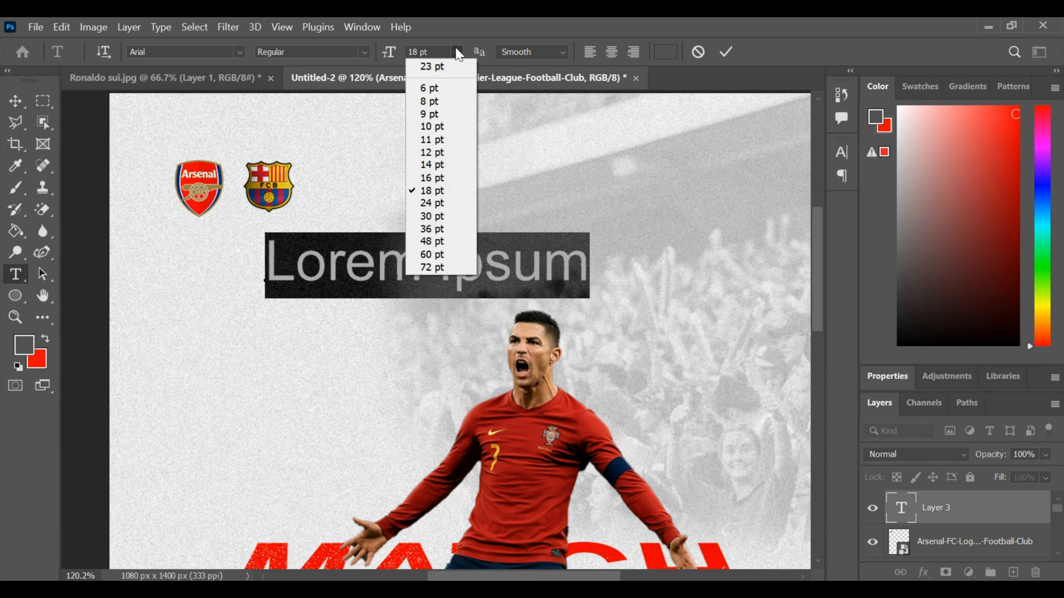
click(439, 176)
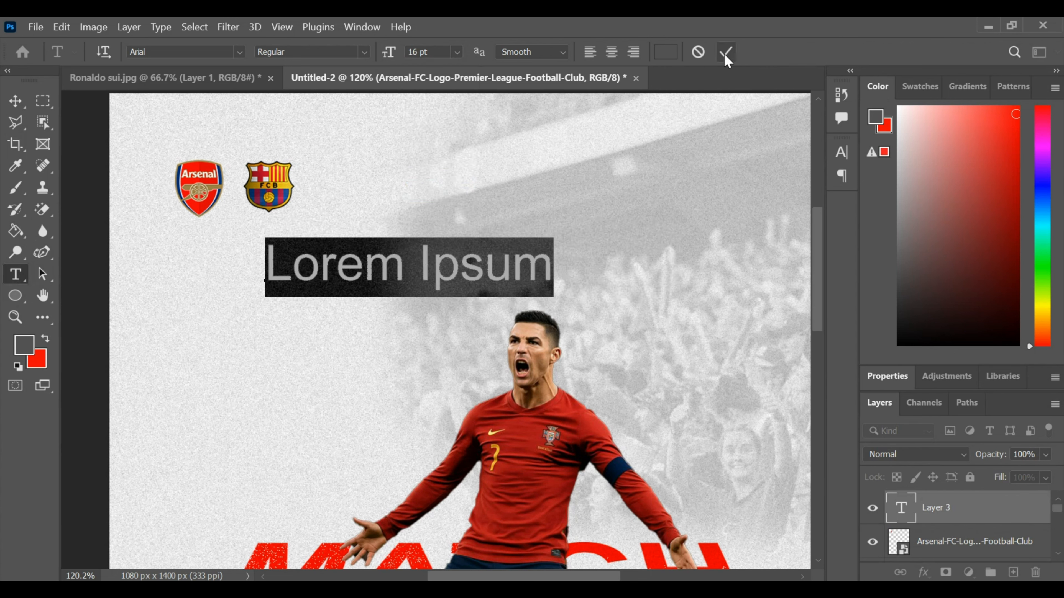
click(665, 51)
drag(776, 345, 775, 324)
click(576, 244)
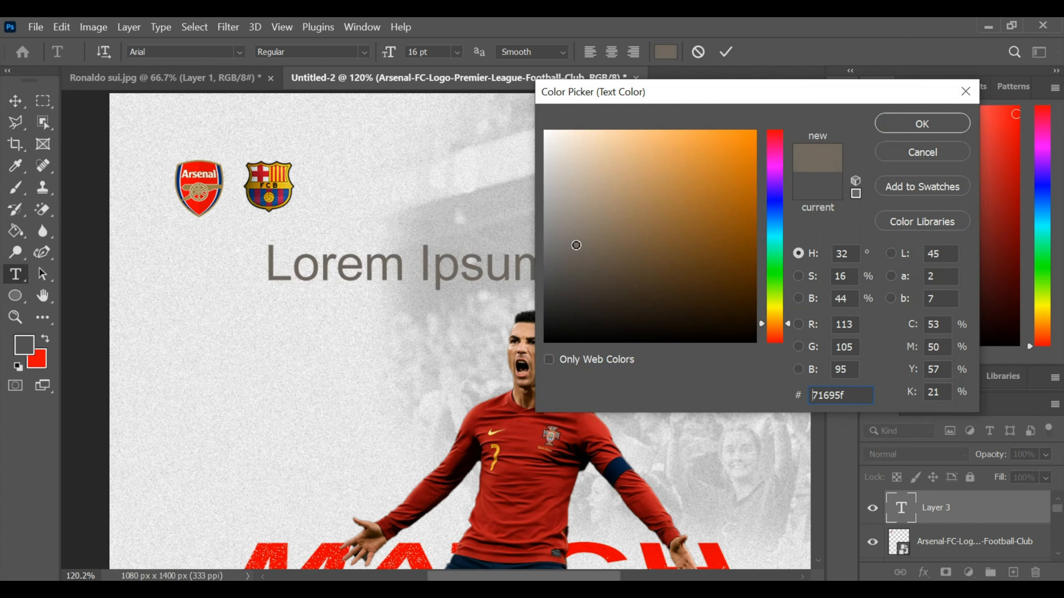
click(922, 123)
Step: Replace the placeholder text with "FC. BACELONA"
key(BackSpace)
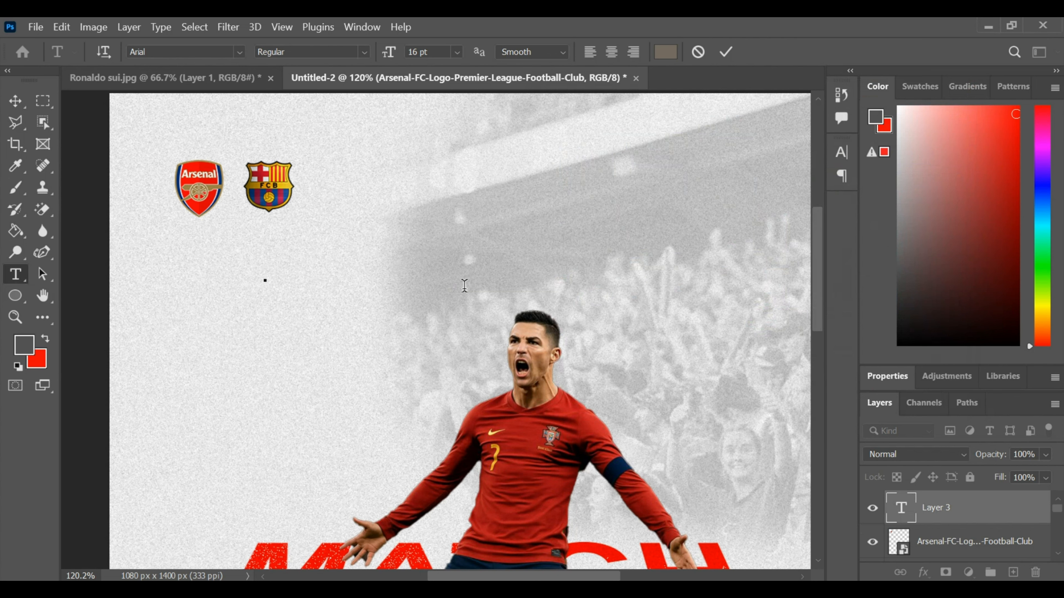
text(FC)
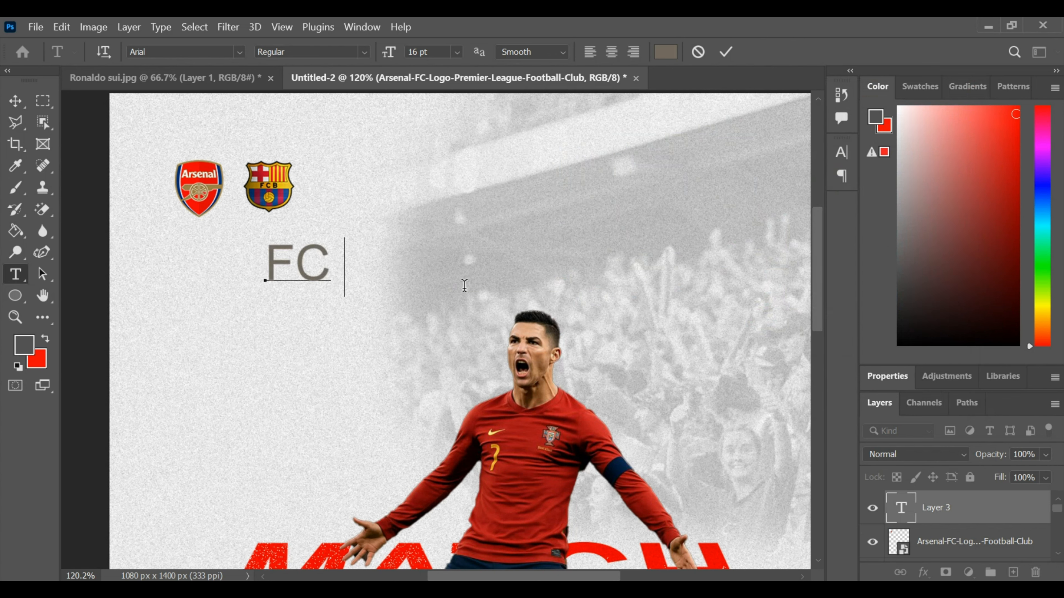
text( BACELON)
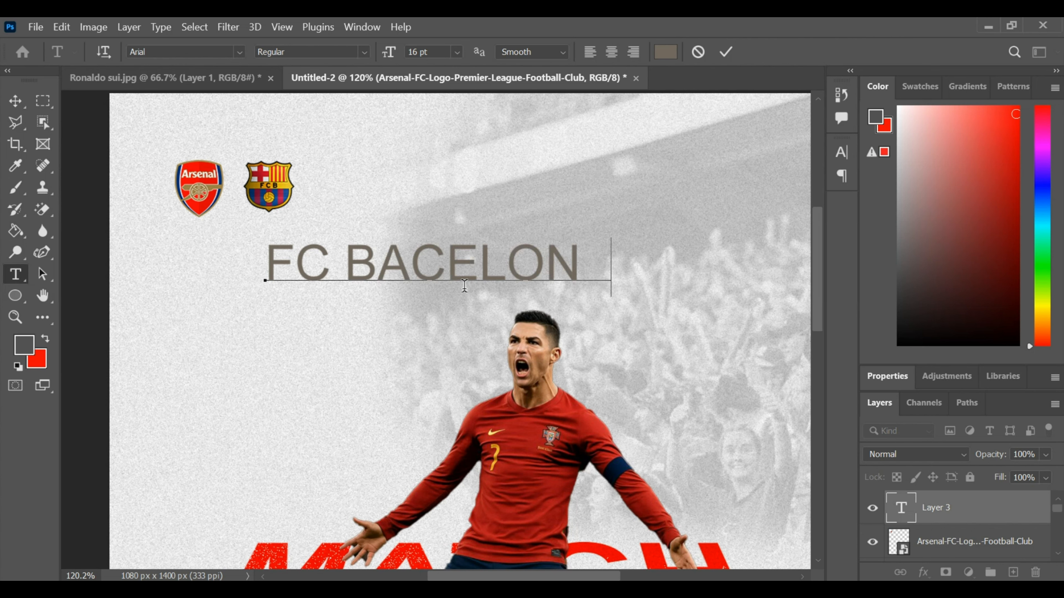
text(A)
click(726, 52)
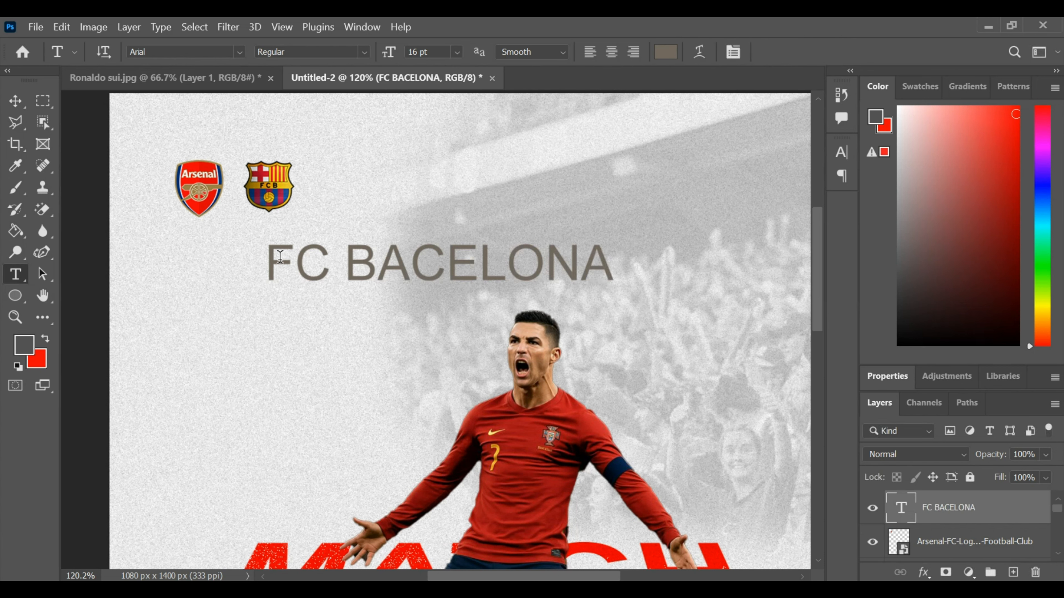
drag(272, 255, 612, 264)
click(343, 264)
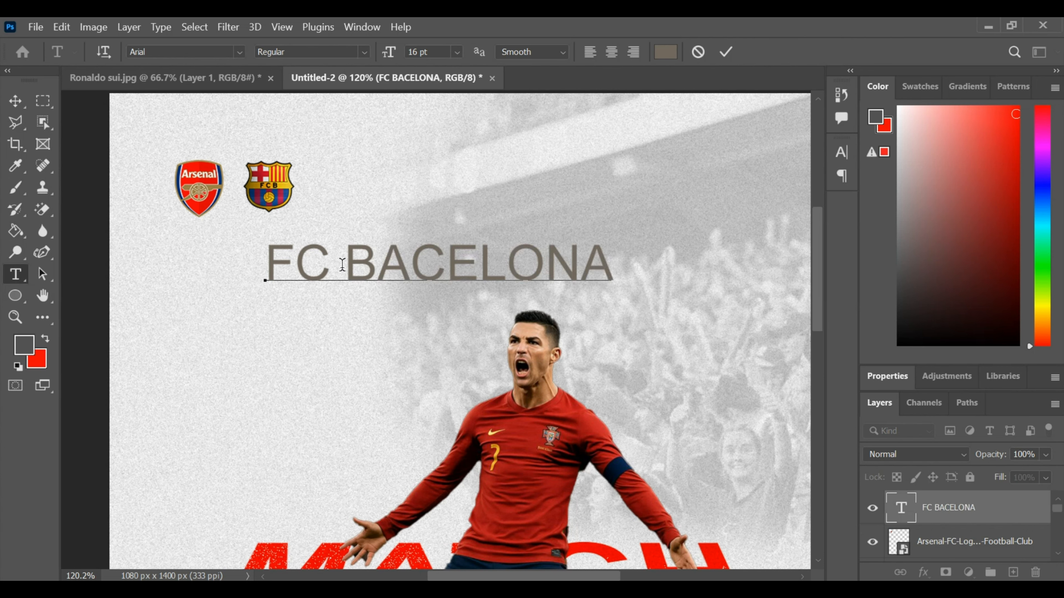
text(.)
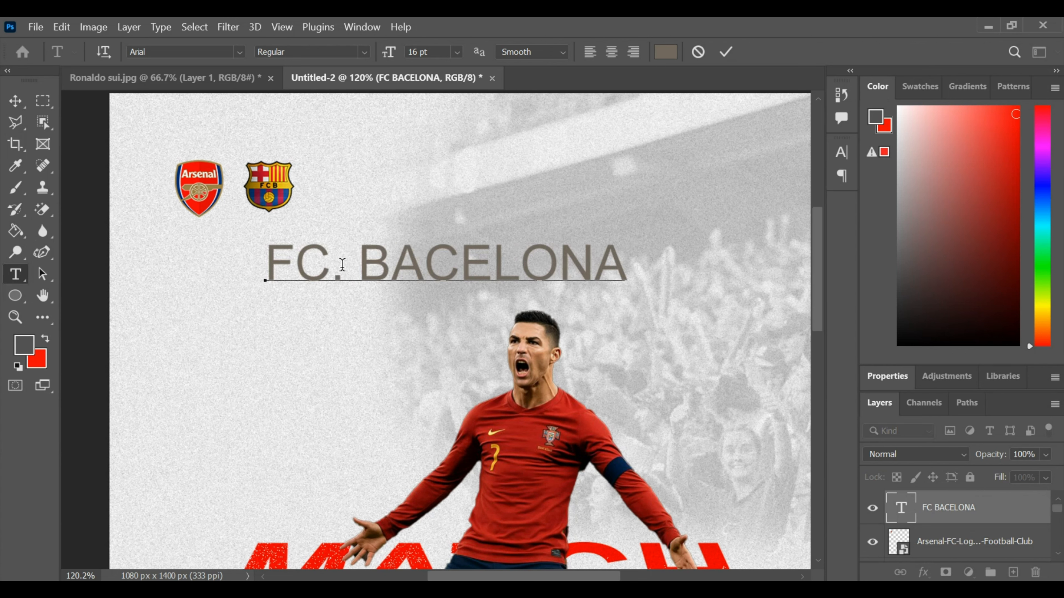
click(725, 51)
Step: Scale the FC. BACELONA text down to about 44% and set its font style to Bold
key(ctrl+t)
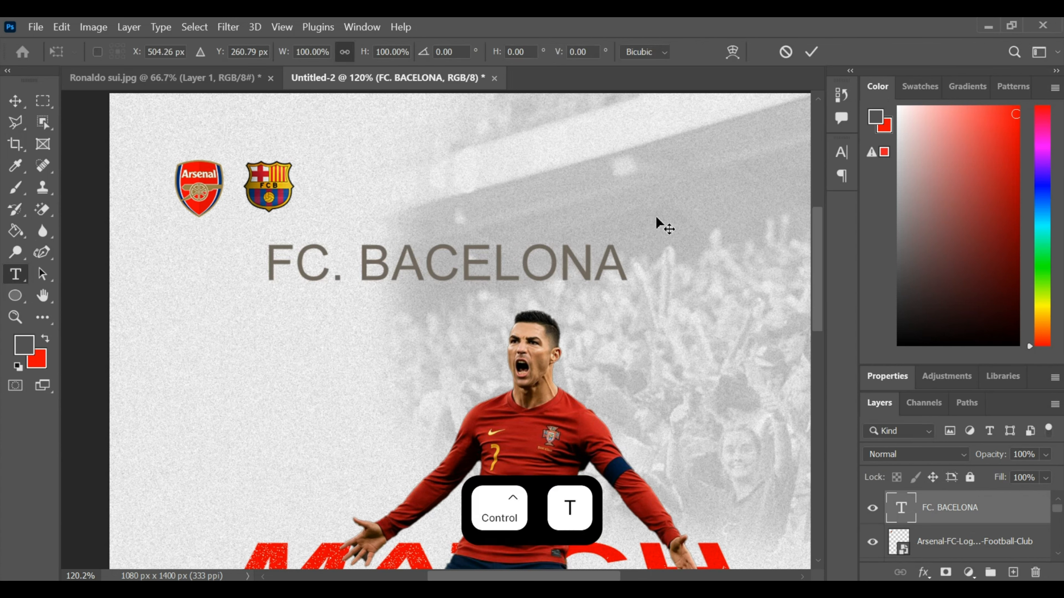
drag(626, 235, 421, 284)
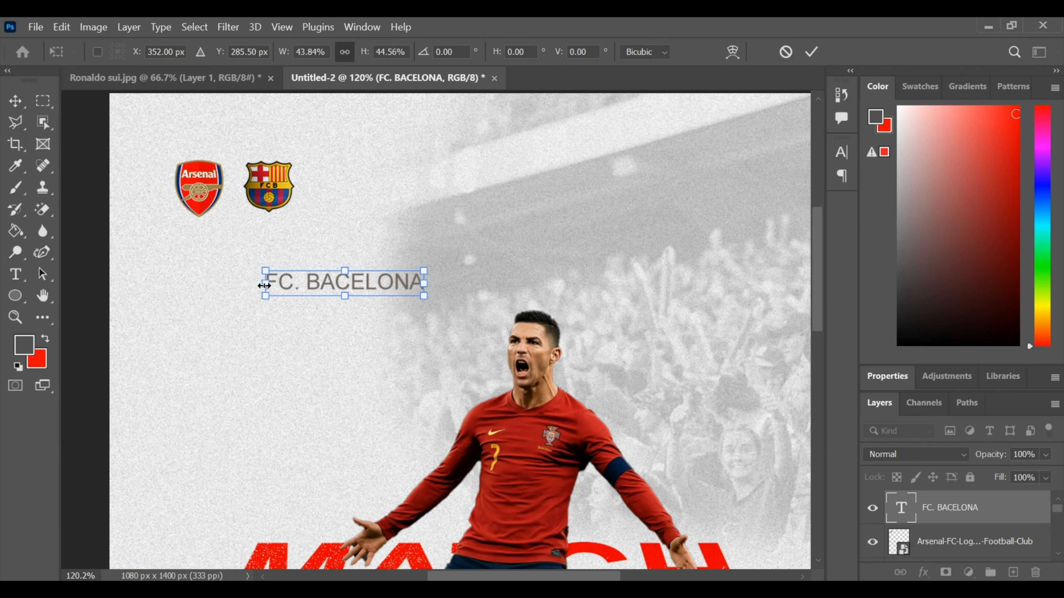
click(15, 275)
triple_click(340, 278)
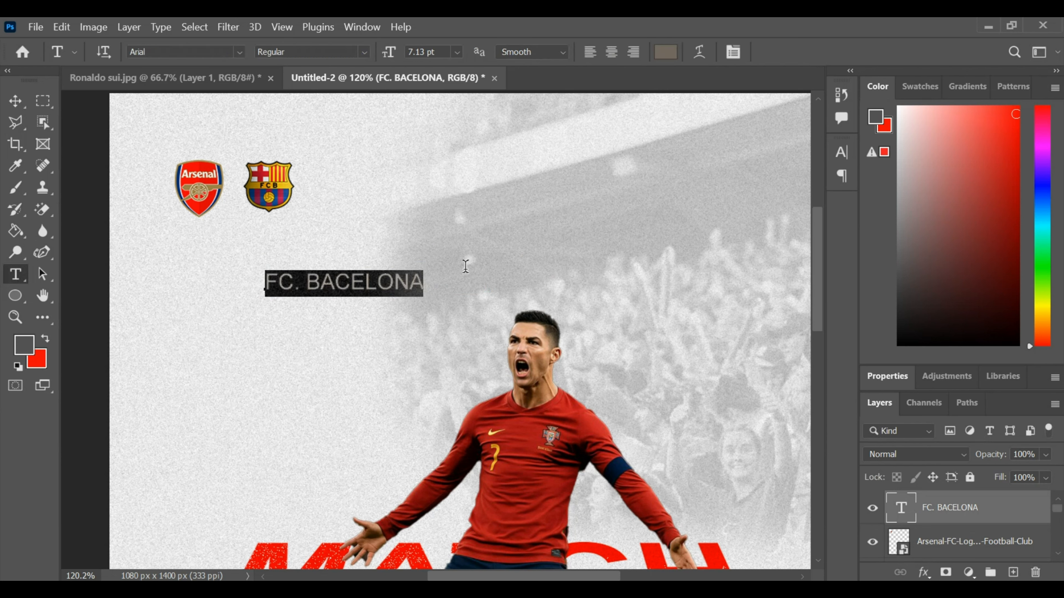
click(364, 51)
click(276, 93)
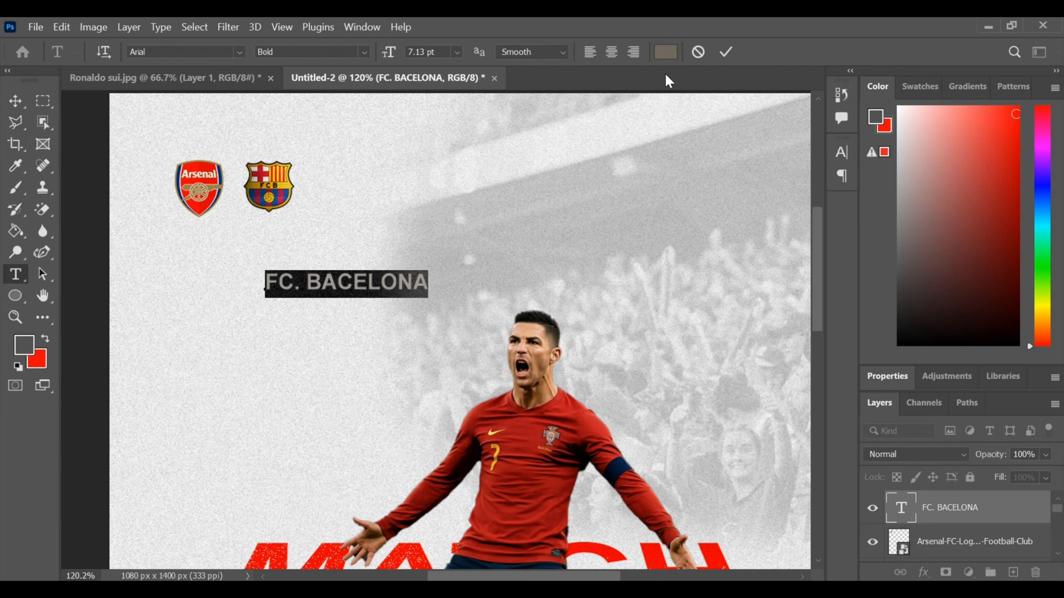
click(725, 60)
Step: Rotate the FC. BACELONA text clockwise to read vertically below the Barcelona logo, and put a copy below the Arsenal logo
key(ctrl+t)
drag(430, 302, 342, 368)
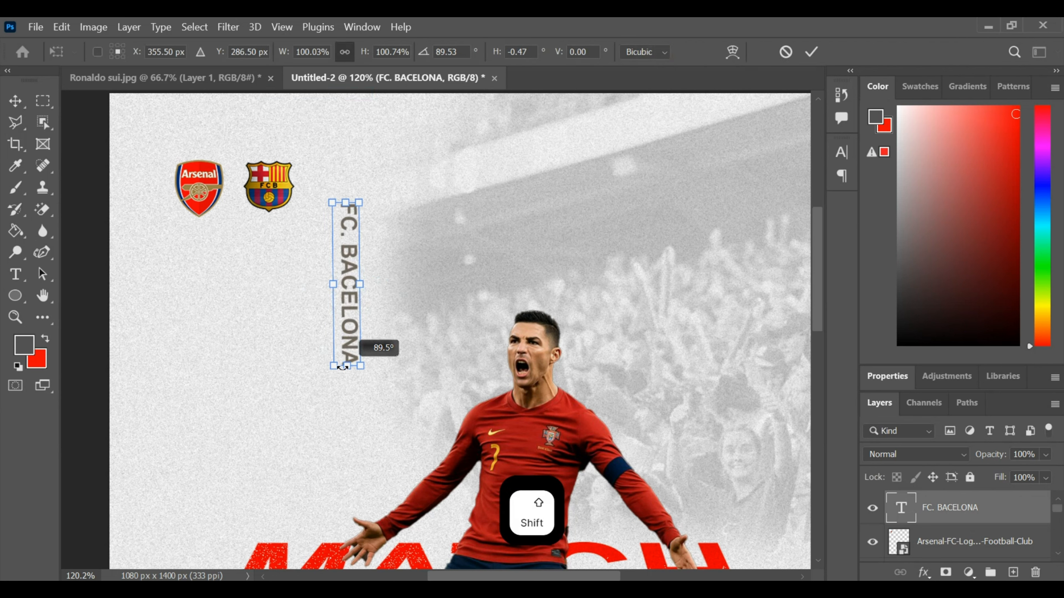
click(811, 52)
drag(356, 298, 199, 324)
key(v)
Step: Change the copied vertical text under the Arsenal logo to "ARCENAL. FC"
click(16, 274)
click(194, 389)
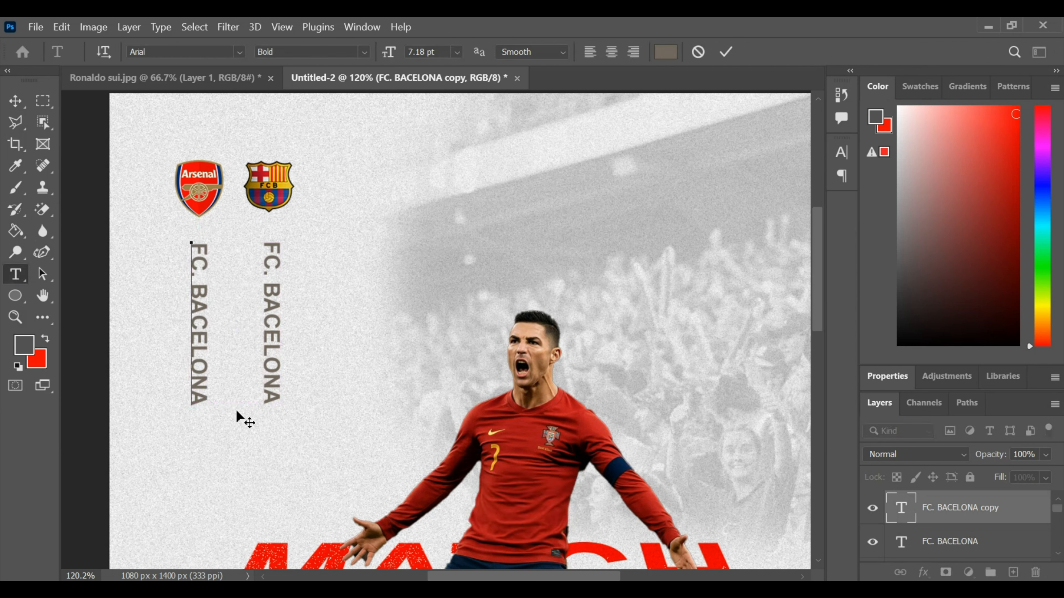
key(BackSpace)
key(BackSpace)
key(BackSpace)
key(BackSpace)
key(BackSpace)
key(BackSpace)
key(BackSpace)
key(BackSpace)
key(BackSpace)
key(BackSpace)
key(BackSpace)
key(BackSpace)
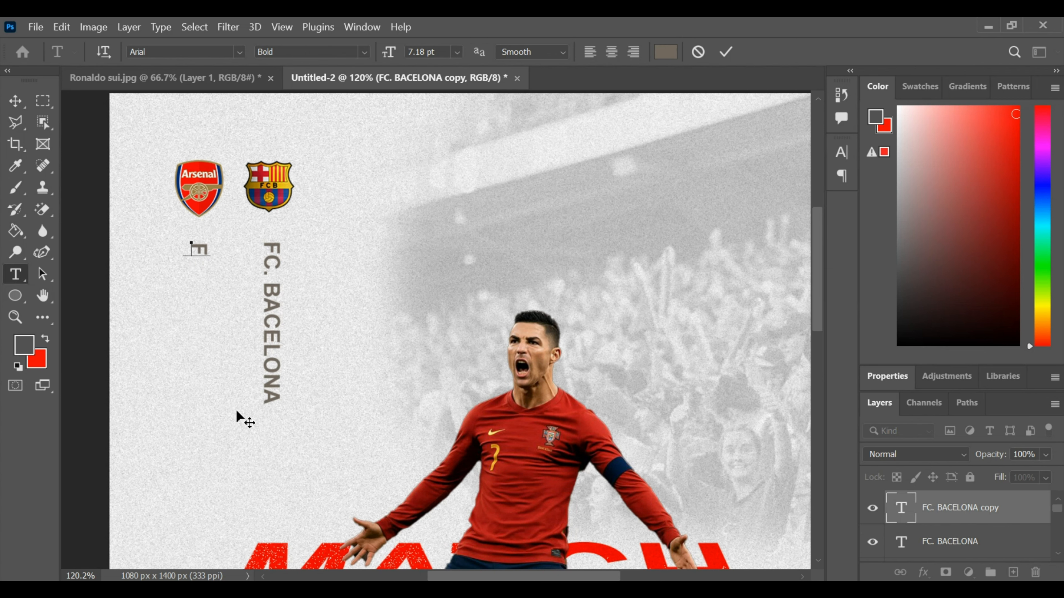
key(BackSpace)
text(ARCENAL. FC)
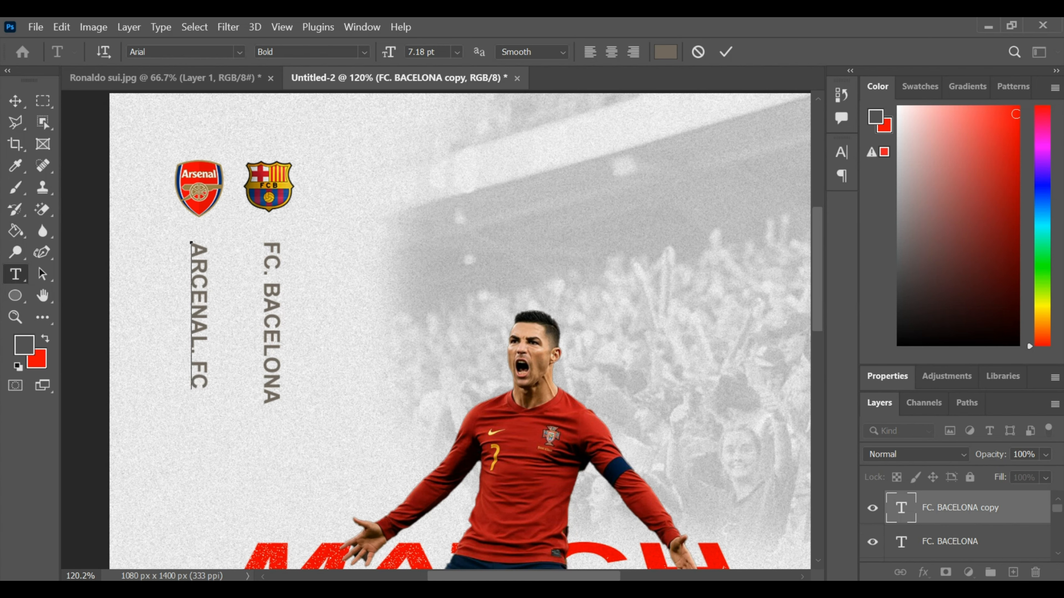
click(725, 52)
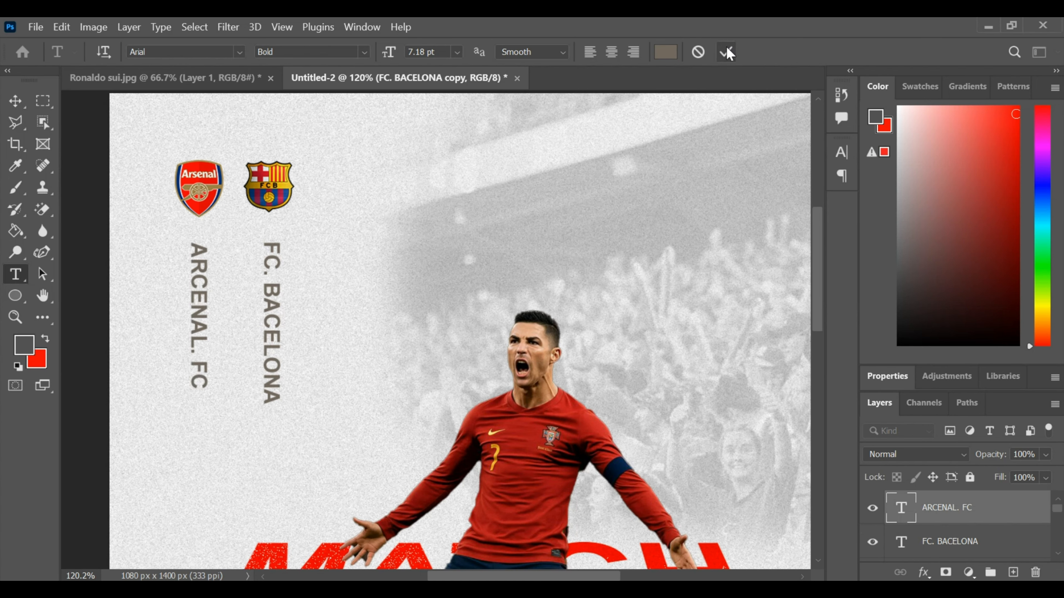
Step: Lower the opacity of the fans-1-720x480 crowd layer to 10%
scroll(381, 415, down, 4)
scroll(393, 402, down, 5)
drag(408, 408, 410, 347)
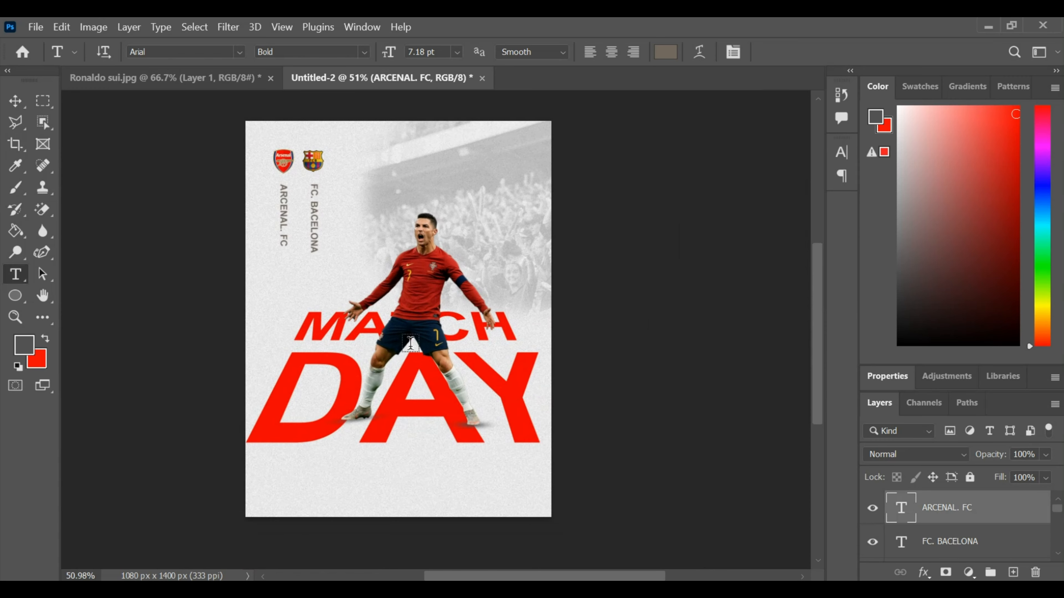
scroll(1001, 554, down, 5)
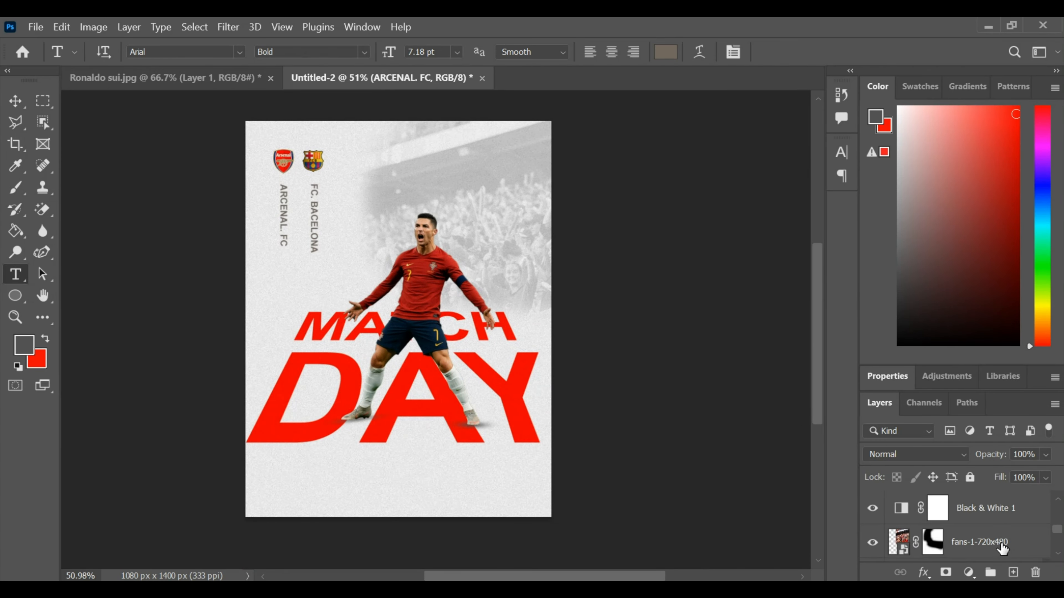
scroll(999, 545, up, 1)
click(902, 545)
click(1046, 455)
drag(984, 477, 983, 476)
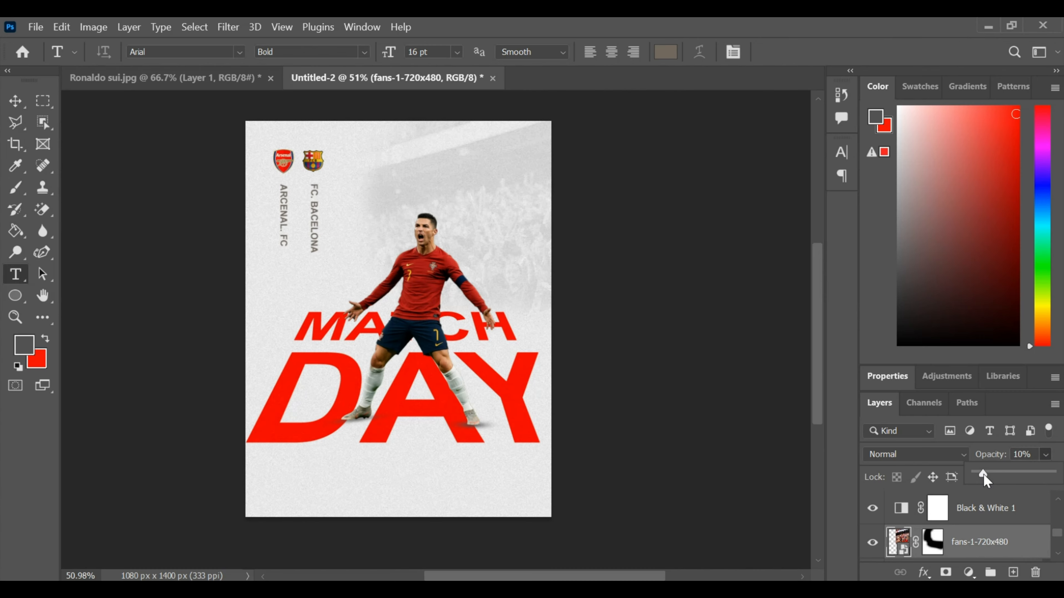
Step: Change the MATCH DAY layer's blend mode to Multiply
scroll(691, 427, down, 2)
scroll(684, 437, up, 4)
scroll(978, 537, up, 5)
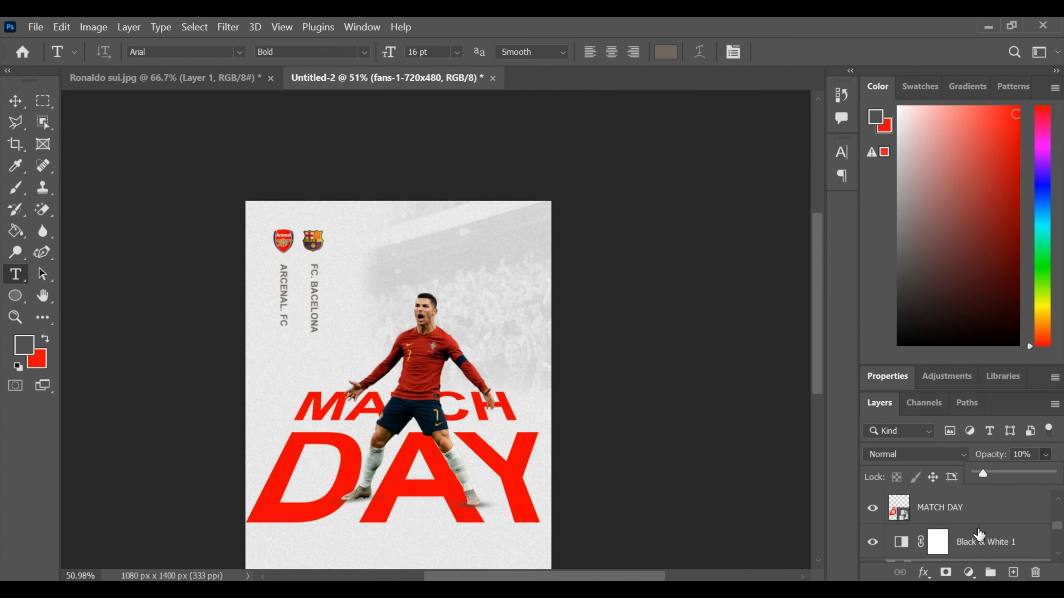
click(959, 513)
alt+scroll(417, 448, up, 3)
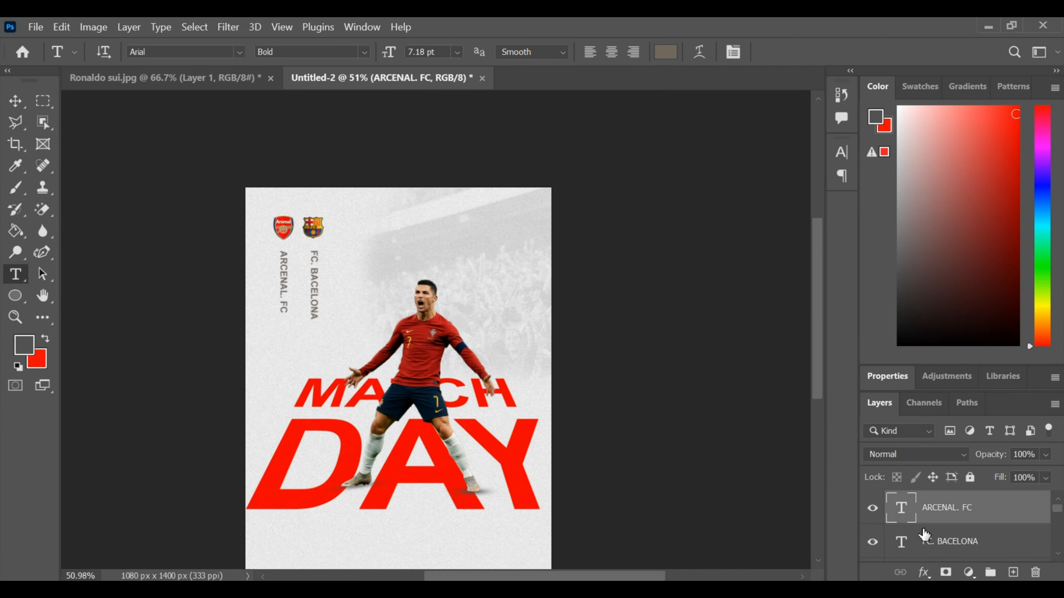
alt+scroll(417, 449, down, 1)
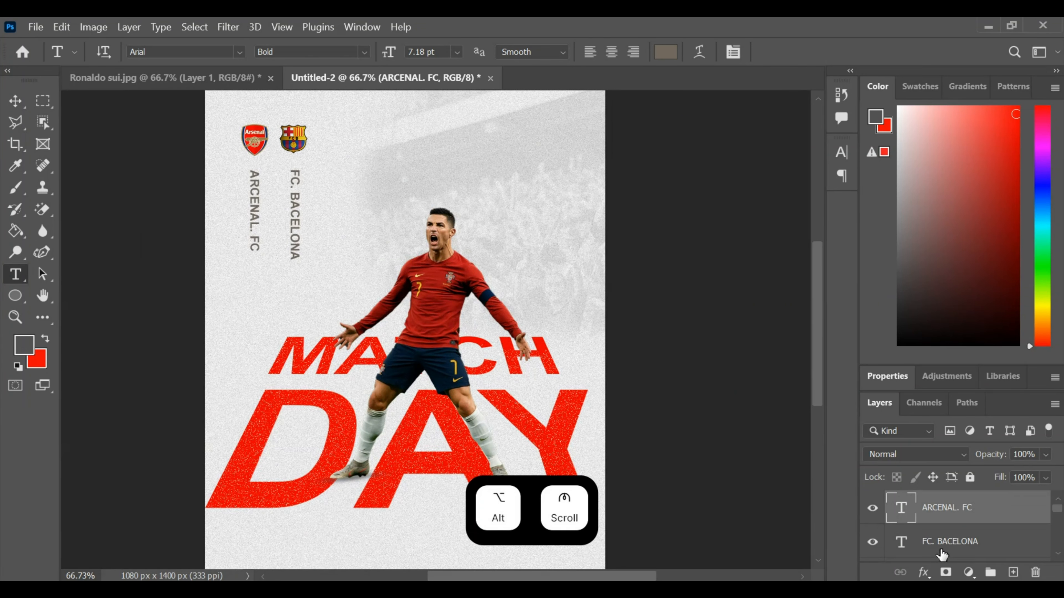
scroll(939, 543, down, 2)
scroll(939, 543, up, 2)
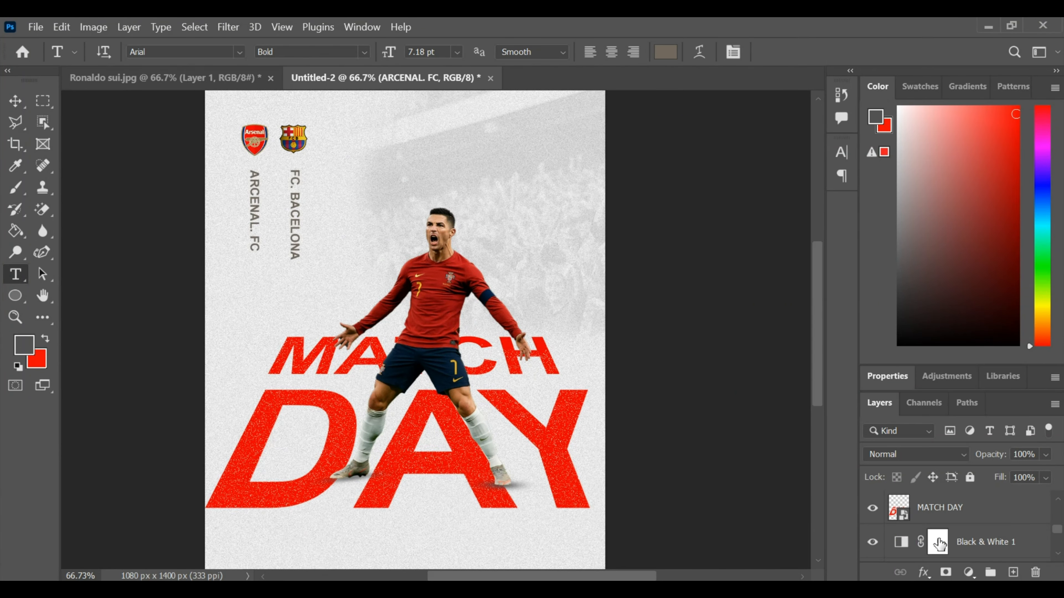
click(933, 507)
click(915, 454)
click(882, 226)
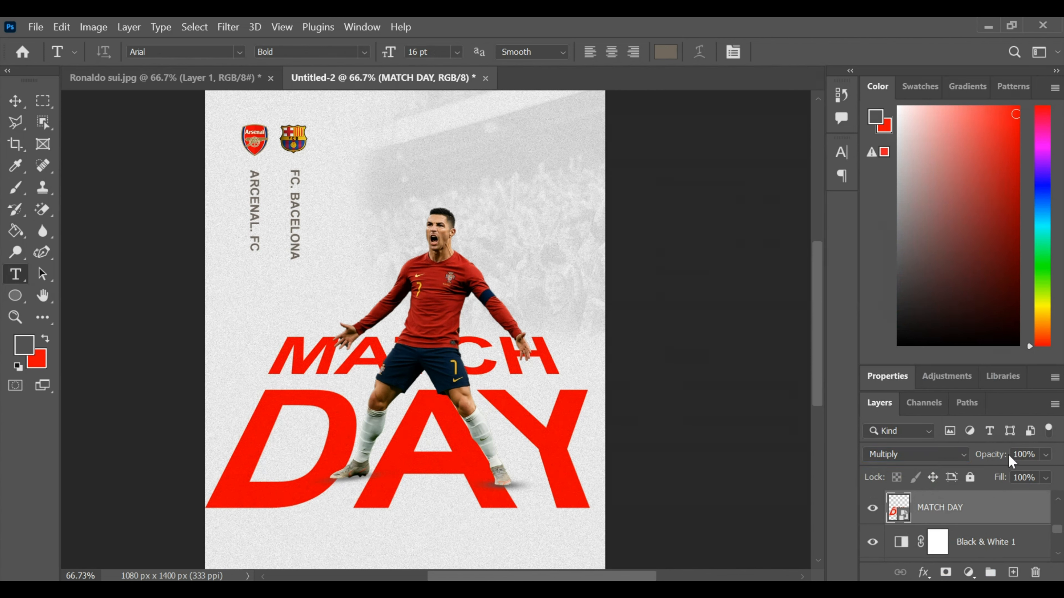
Step: Reduce the MATCH DAY layer's opacity to 84%
click(1045, 454)
drag(1047, 474, 1038, 478)
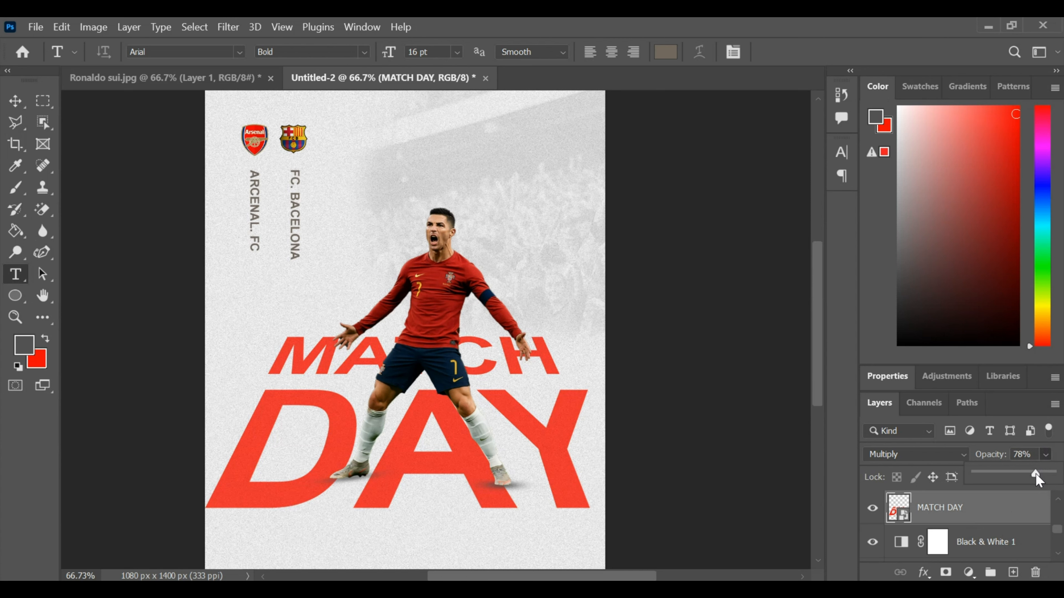
drag(1037, 475, 1039, 476)
click(848, 423)
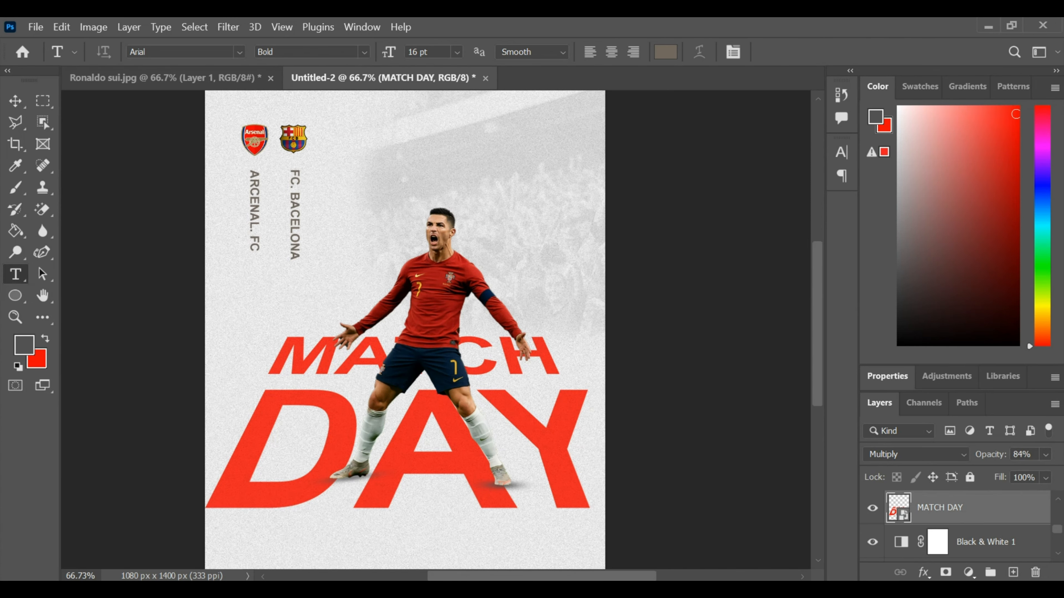
Step: Duplicate the vertical "ARCENAL. FC" text into the empty area below the DAY title
scroll(295, 500, down, 1)
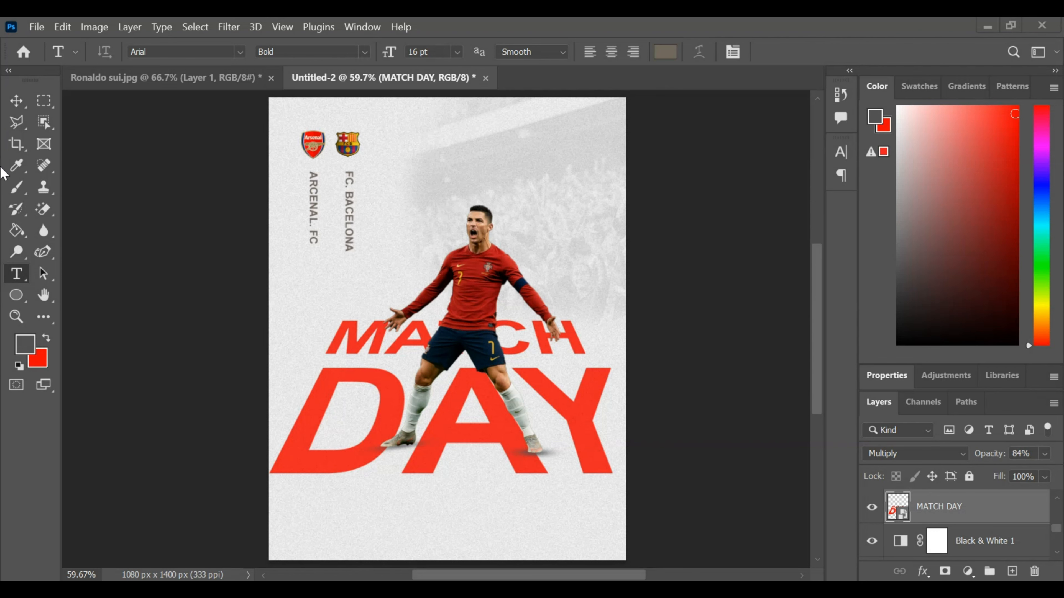
scroll(395, 297, up, 1)
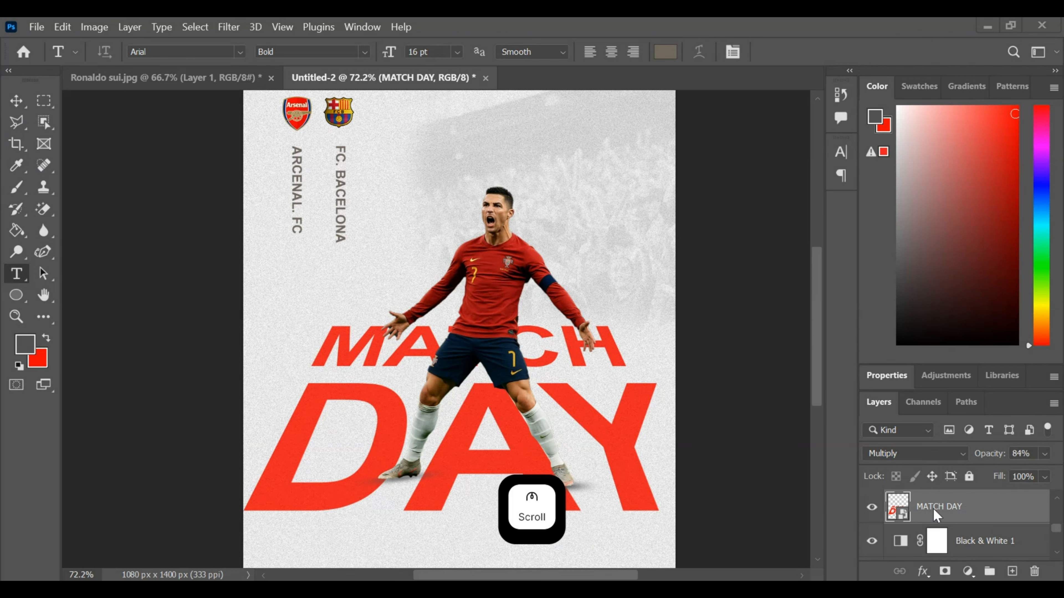
scroll(936, 516, up, 2)
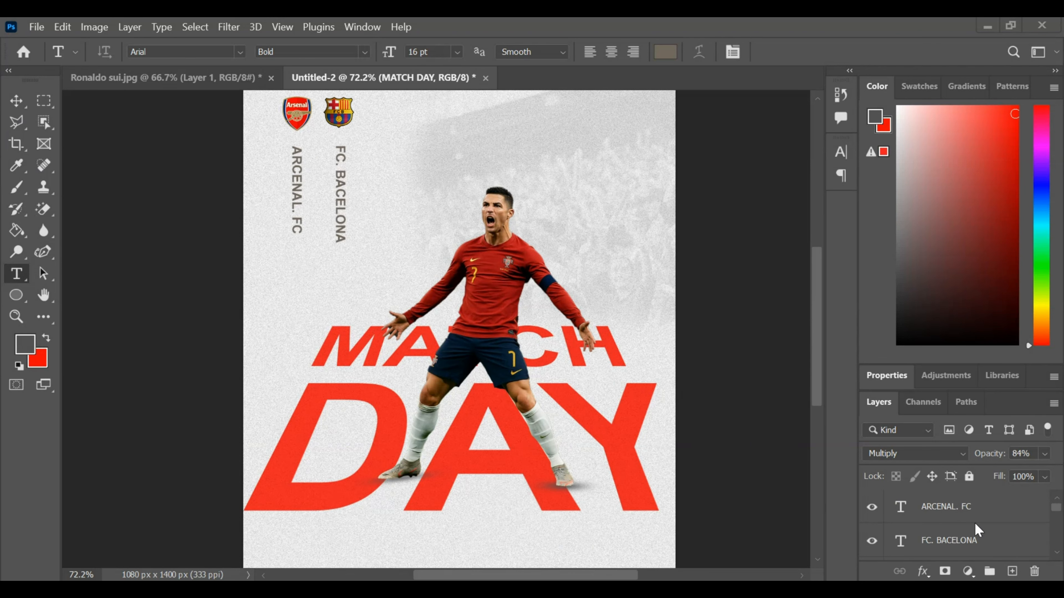
click(971, 510)
key(alt)
click(16, 101)
drag(306, 230, 337, 496)
scroll(354, 536, down, 2)
Step: Rotate the copied "ARCENAL. FC" text by -90° so it reads horizontally and place it below the letter D
key(ctrl+t)
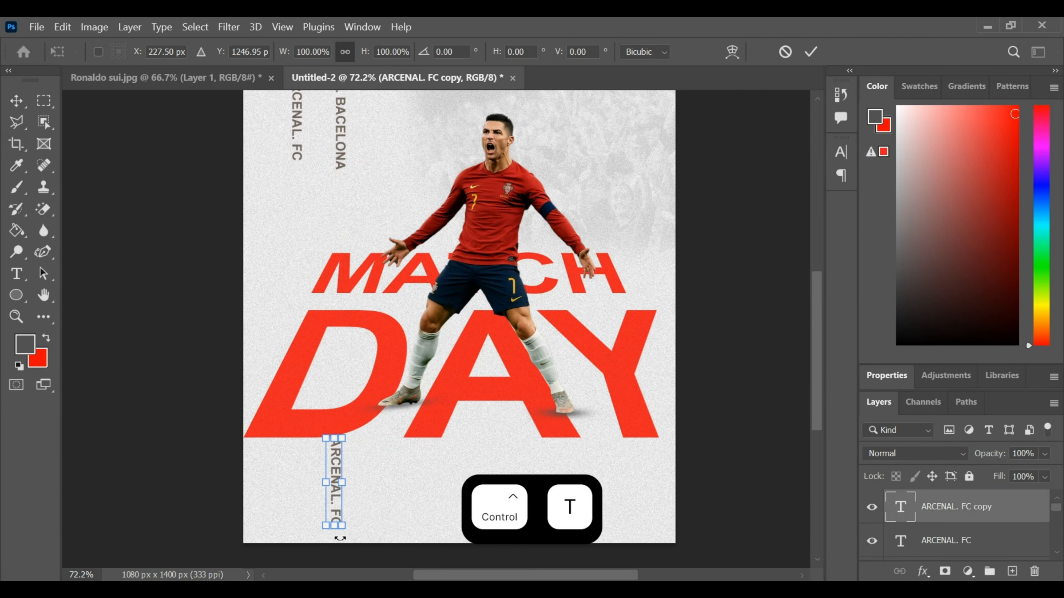
scroll(336, 534, up, 4)
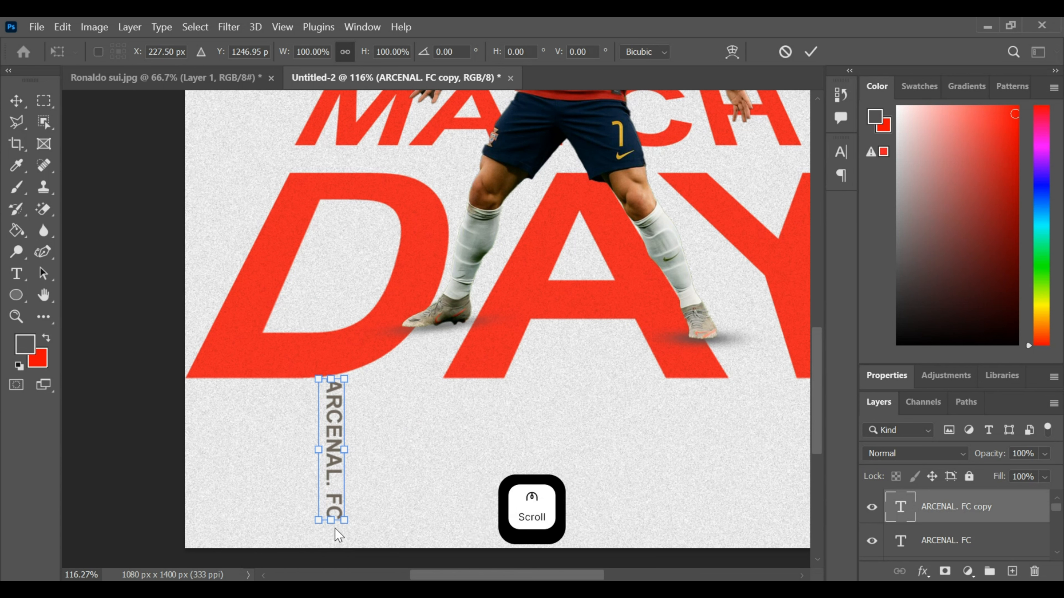
drag(333, 540, 395, 449)
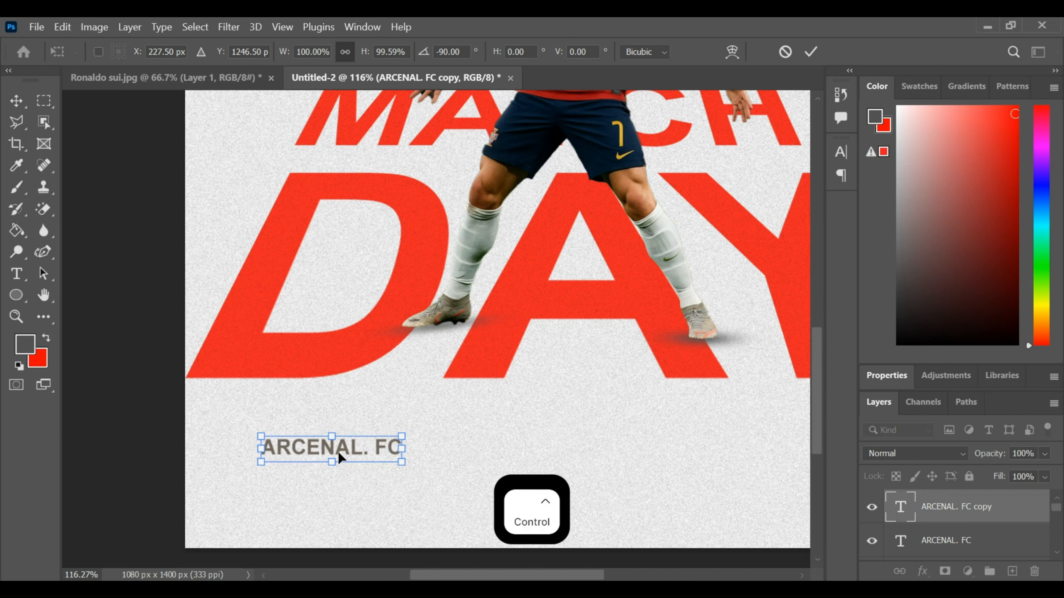
drag(333, 456, 326, 468)
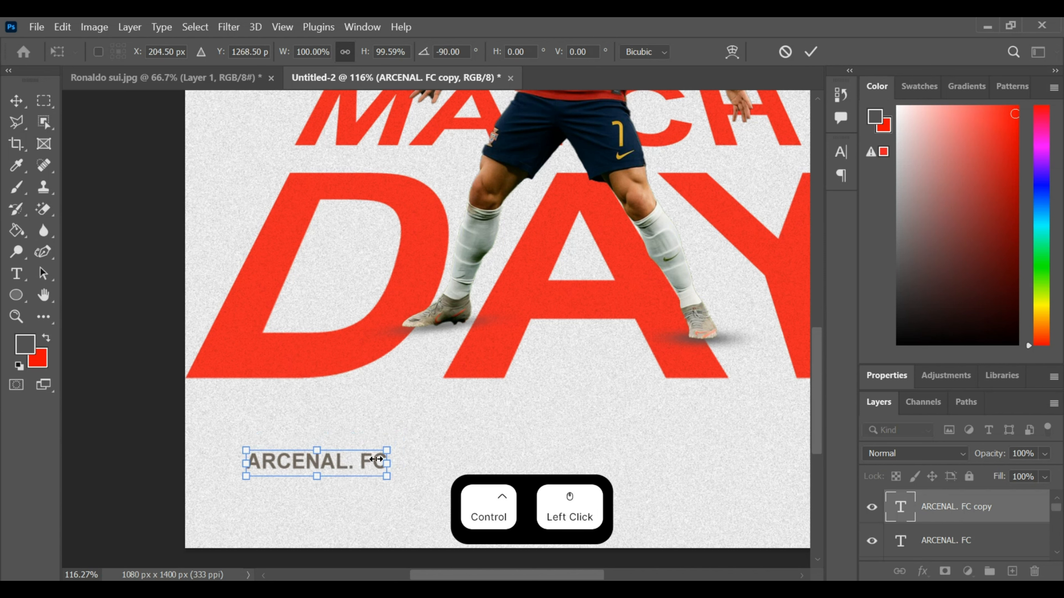
Step: Change the horizontal text copy to "ARCENAL. PARK"
key(t)
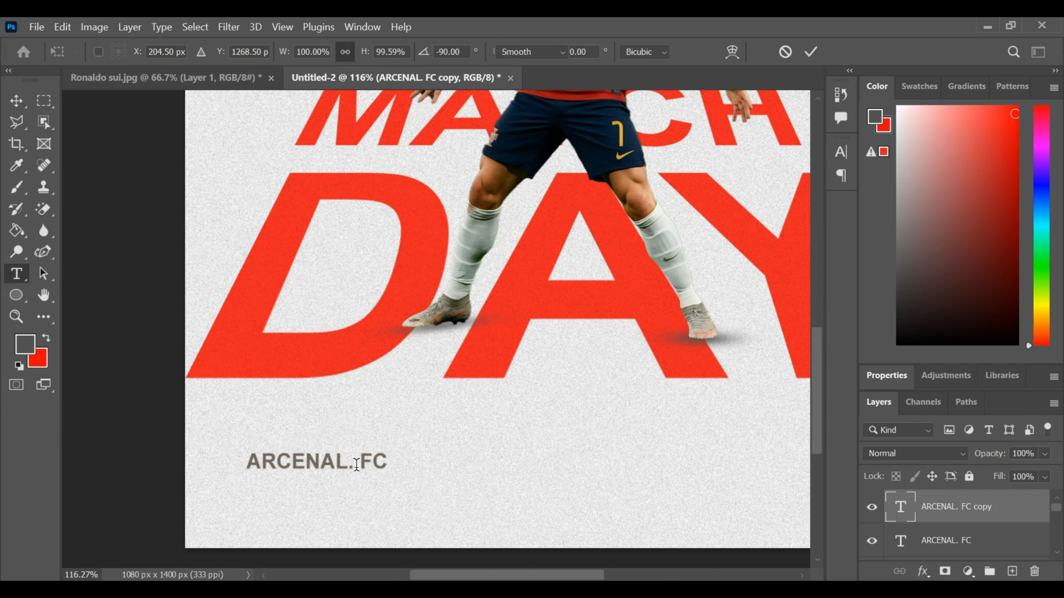
click(368, 461)
key(BackSpace)
key(Delete)
text(PARK)
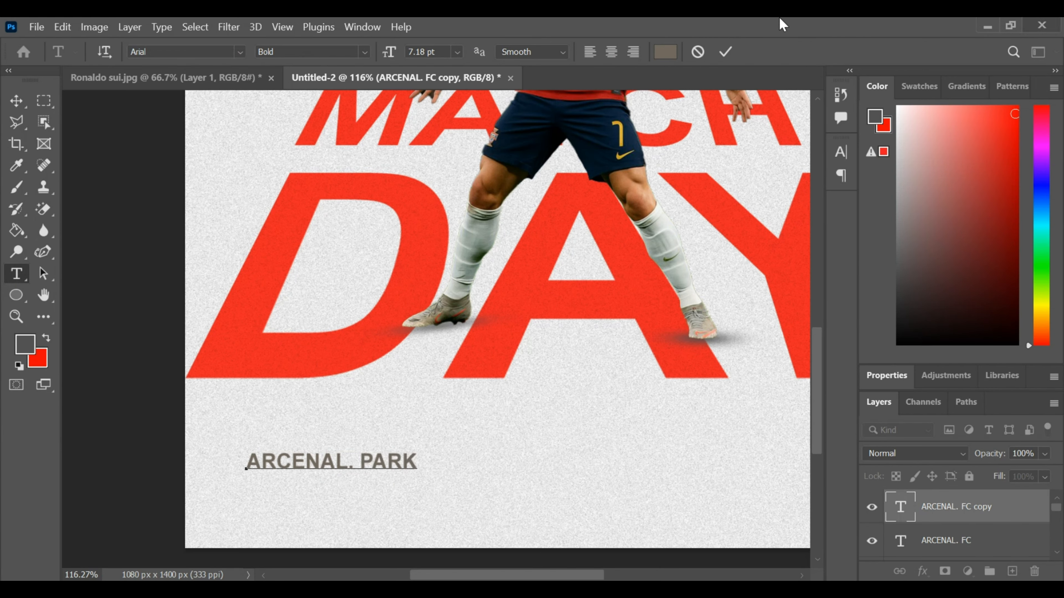
click(725, 52)
Step: Move "ARCENAL. PARK" closer to the poster's left edge and duplicate it twice along the same row, at the centre and right
drag(570, 485, 494, 436)
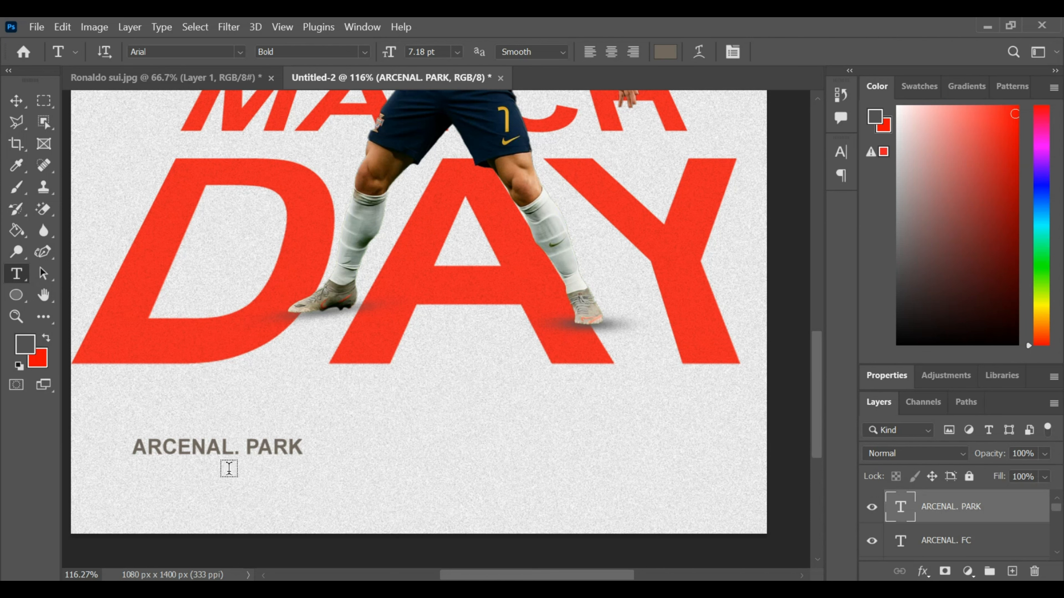
drag(219, 466, 177, 455)
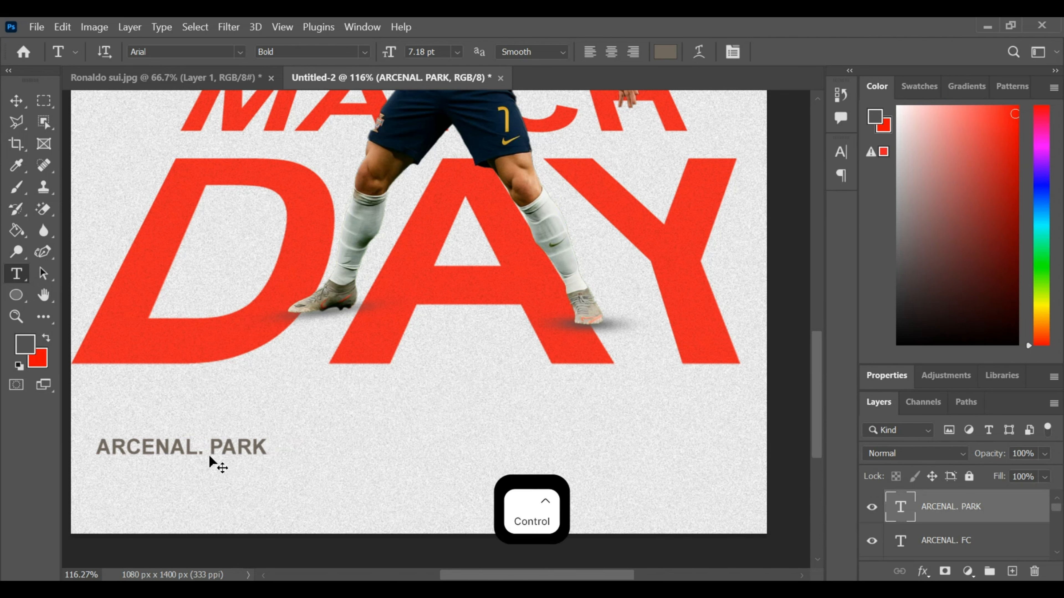
key(v)
drag(321, 476, 585, 473)
drag(463, 444, 687, 453)
Step: Replace the middle "ARCENAL. PARK" copy with the date "AUGUST 22 2O23"
scroll(687, 454, down, 2)
key(t)
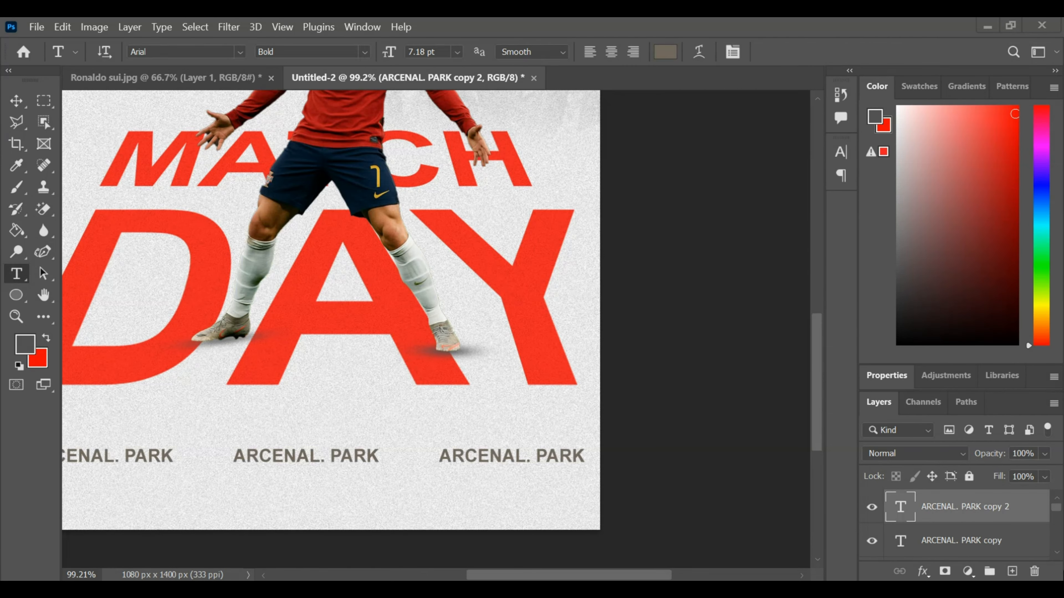
click(284, 456)
key(Right)
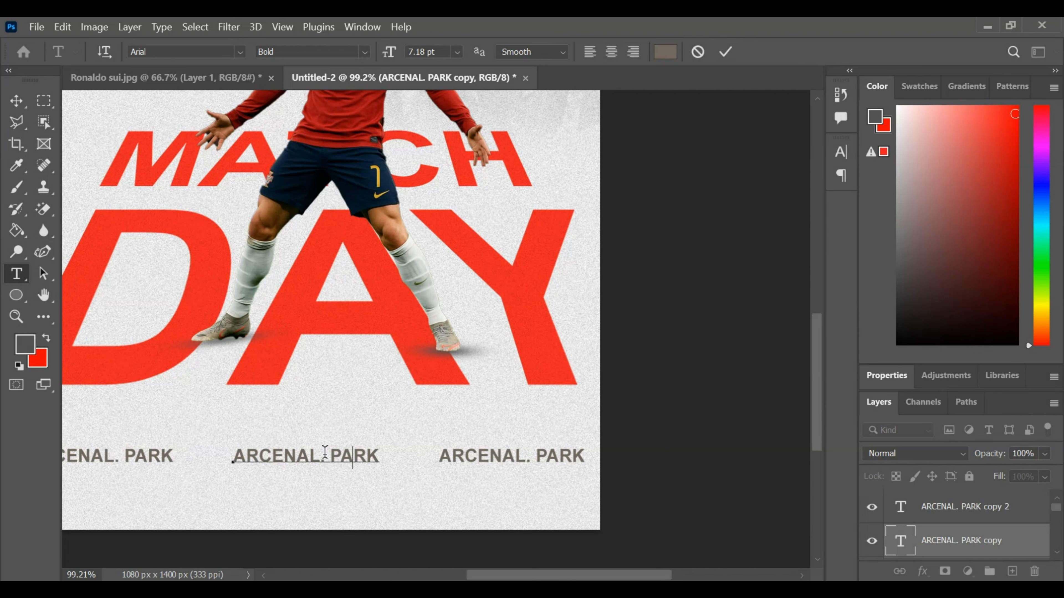
key(Delete)
key(Delete)
key(Delete)
key(Delete)
key(Delete)
key(Delete)
key(Delete)
key(Delete)
key(Delete)
key(Delete)
key(Delete)
key(Delete)
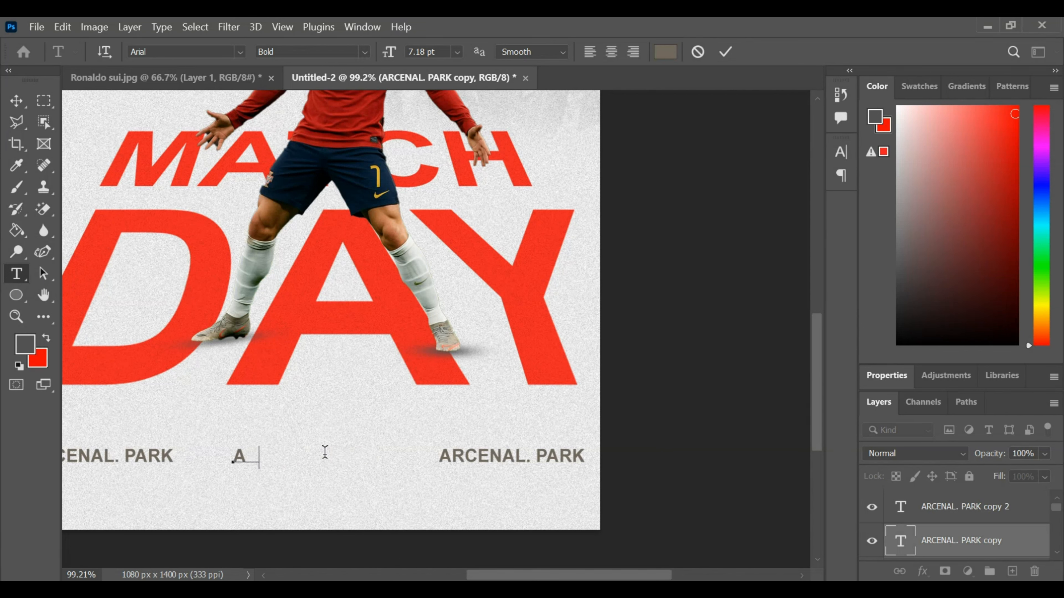
text(UGUST 22 2O23)
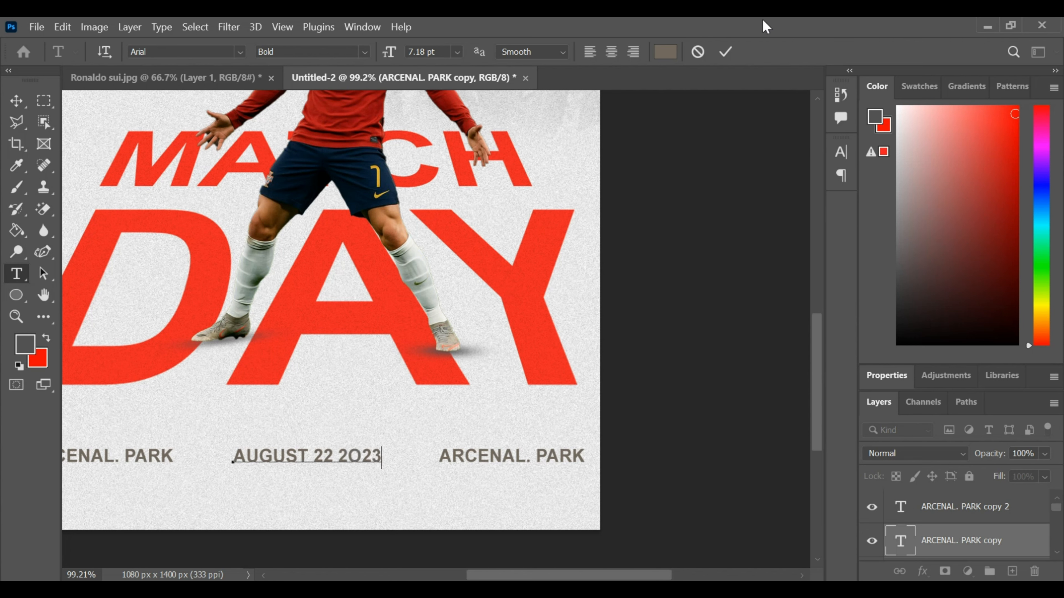
click(725, 51)
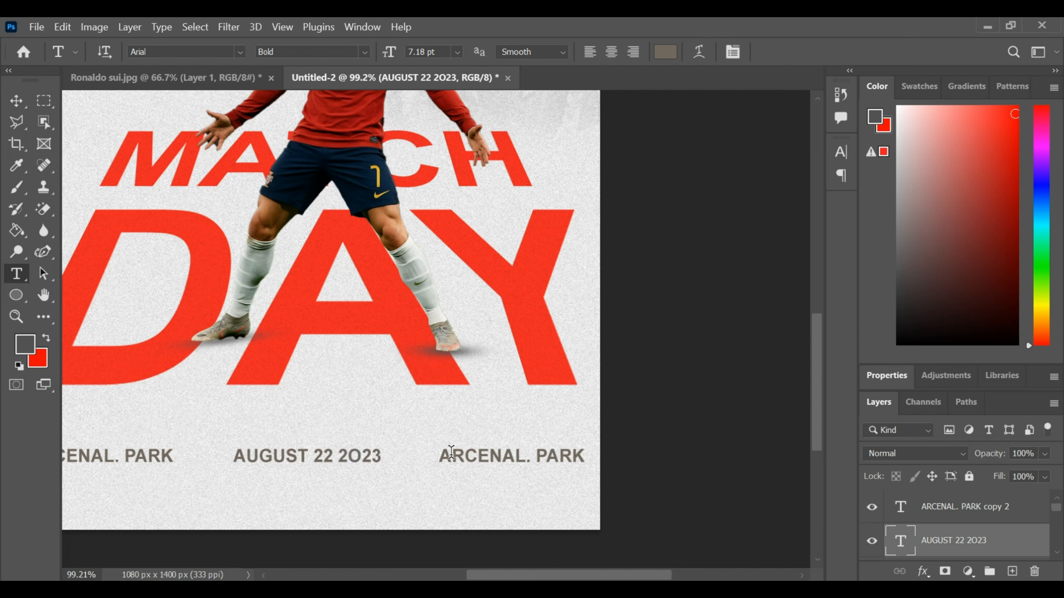
Step: Replace the rightmost "ARCENAL. PARK" copy with the time "12 : OO UH"
click(451, 452)
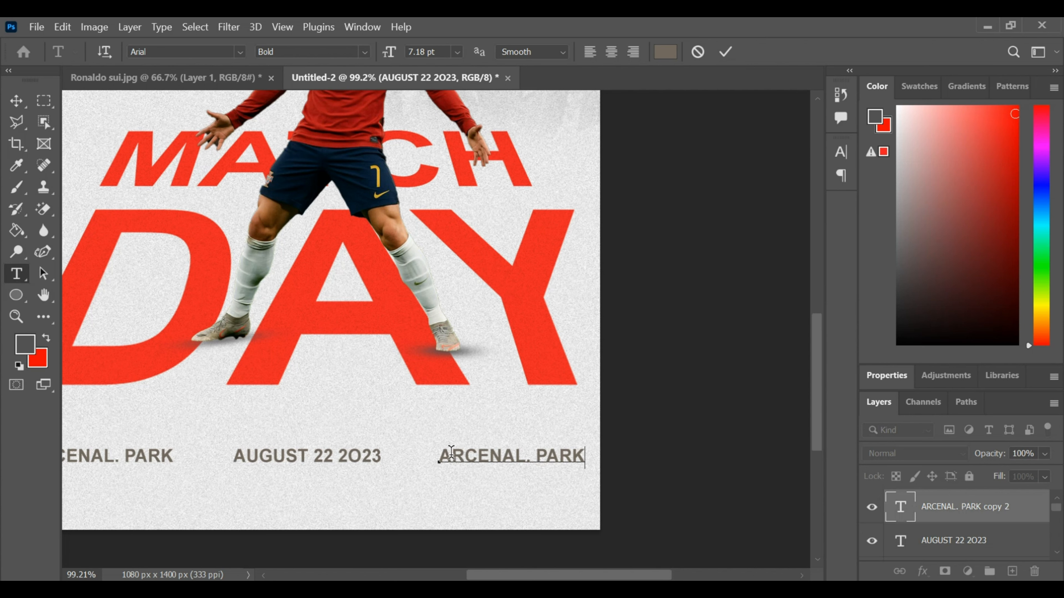
key(BackSpace)
key(BackSpace)
key(BackSpace)
key(BackSpace)
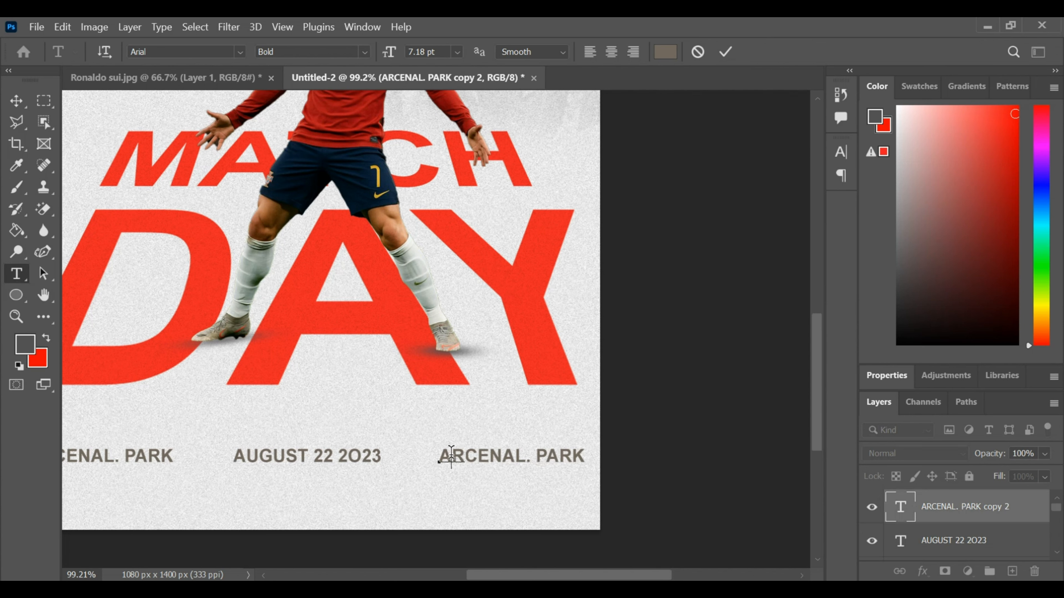
text(12 : 0)
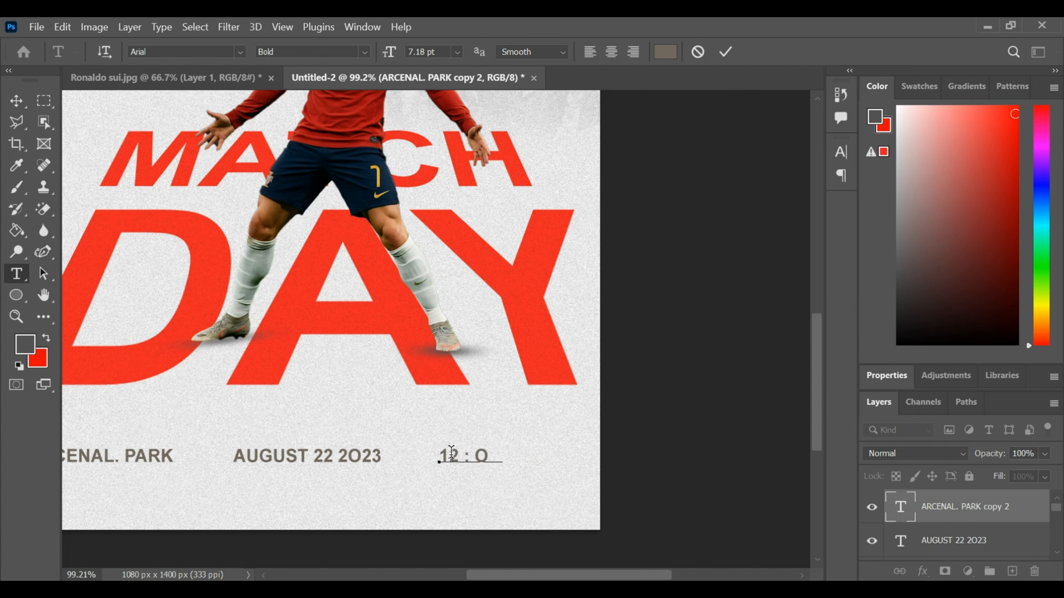
text(0 UH)
click(725, 52)
Step: Move the time text closer to the poster's right edge and shift the date slightly right to even out the row spacing
scroll(439, 330, down, 3)
scroll(367, 293, up, 2)
drag(471, 443, 518, 451)
drag(359, 451, 371, 449)
scroll(613, 409, up, 3)
alt+scroll(544, 385, down, 2)
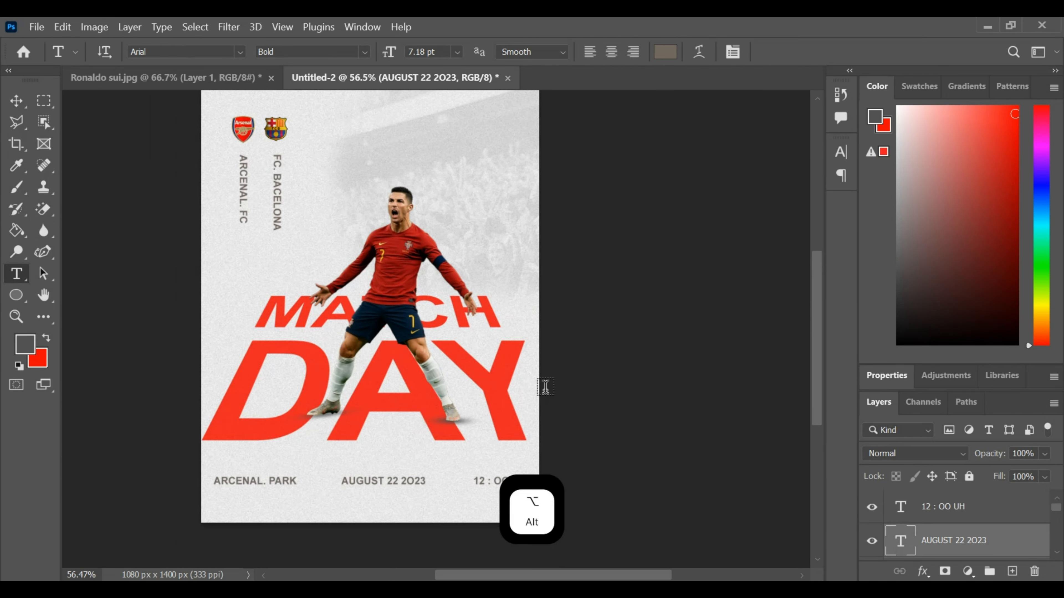
drag(584, 308, 563, 334)
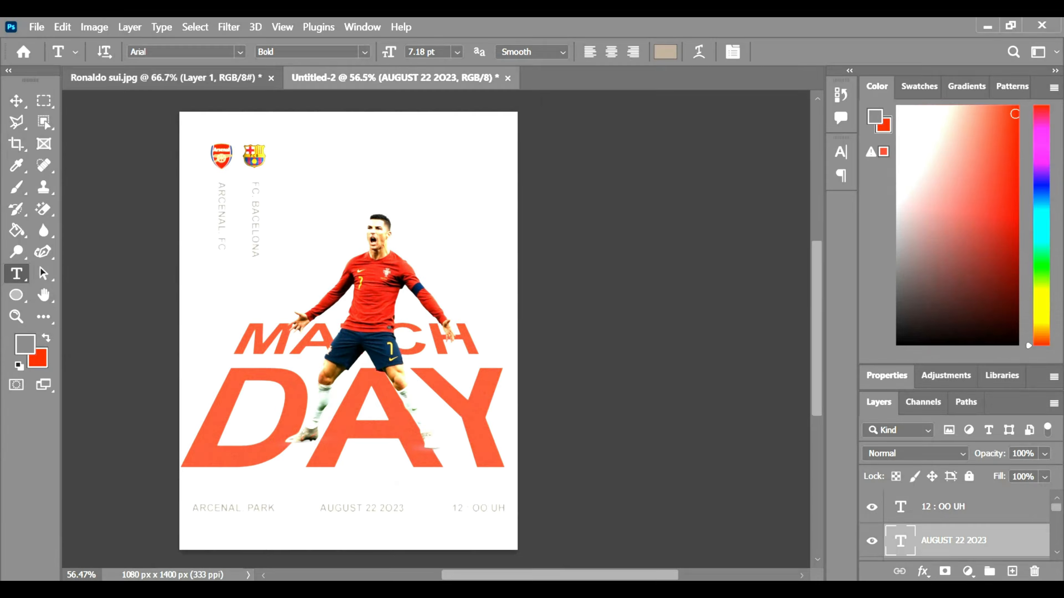